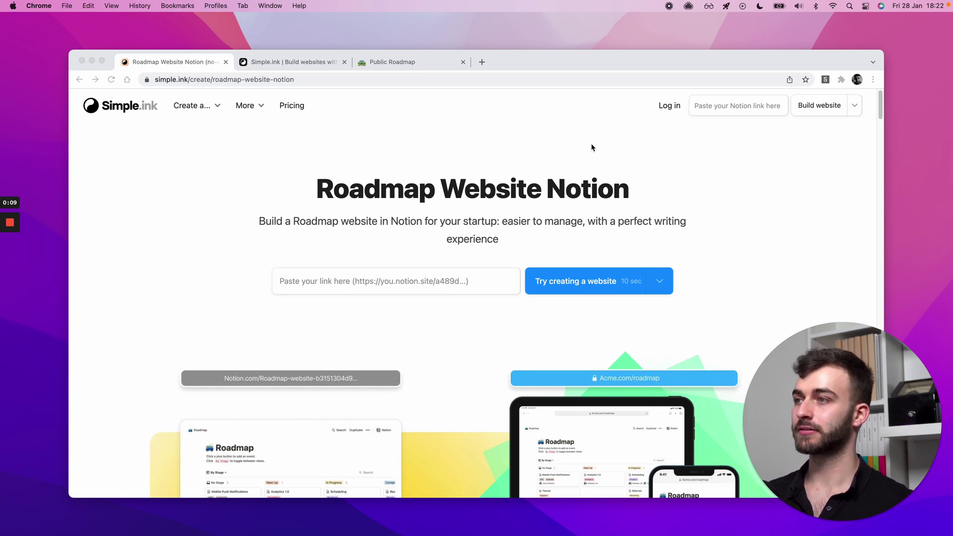
Browse Simple.ink's Templates down to the roadmap templates section
click(514, 142)
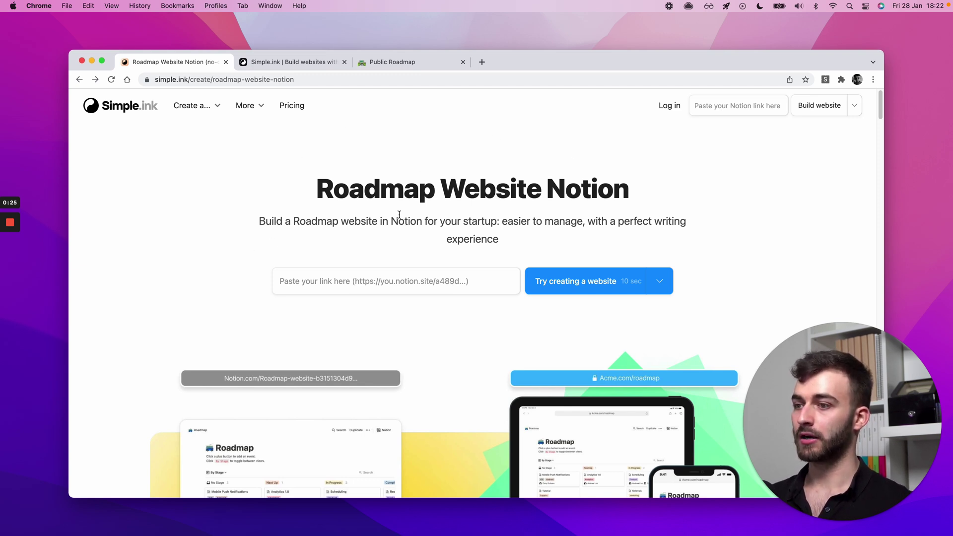
scroll(399, 215, down, 5)
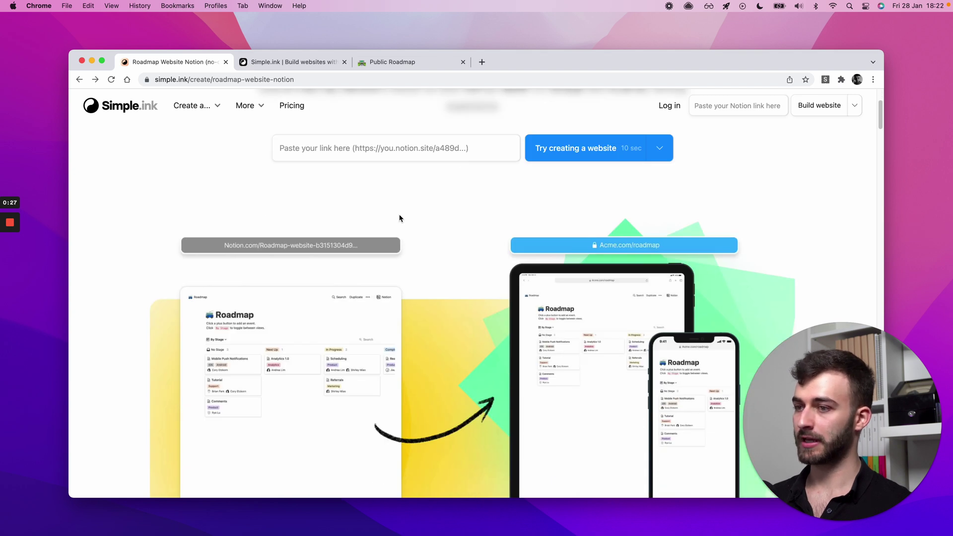
scroll(399, 216, up, 5)
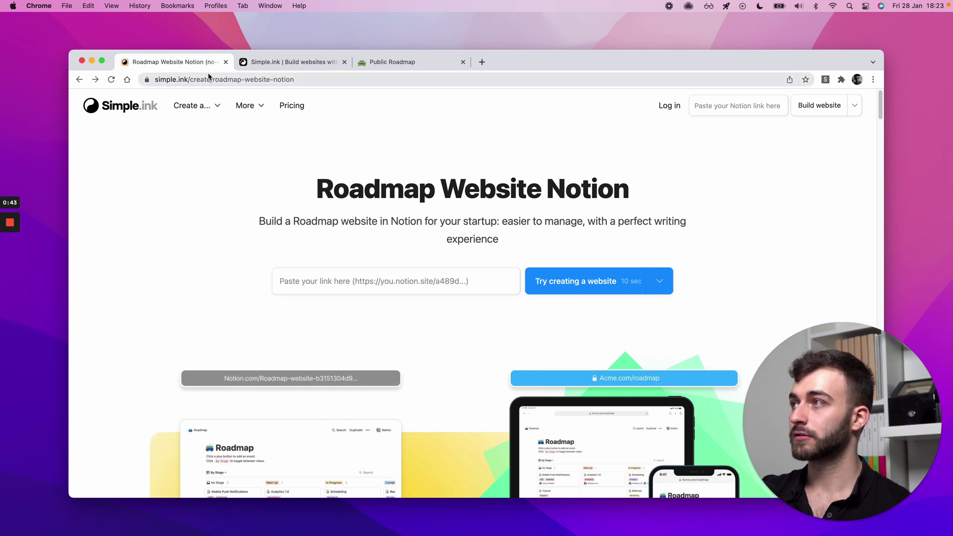
click(168, 81)
click(365, 172)
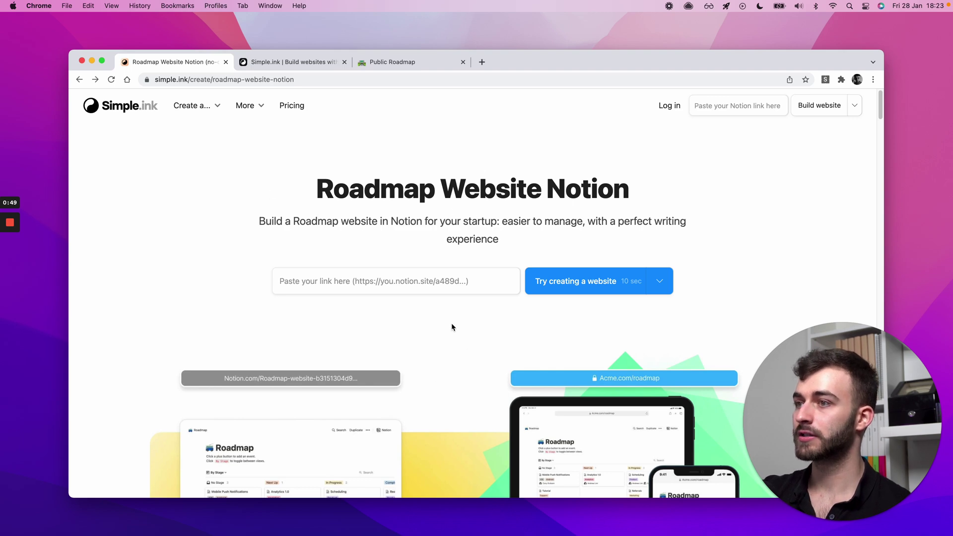
scroll(451, 322, down, 15)
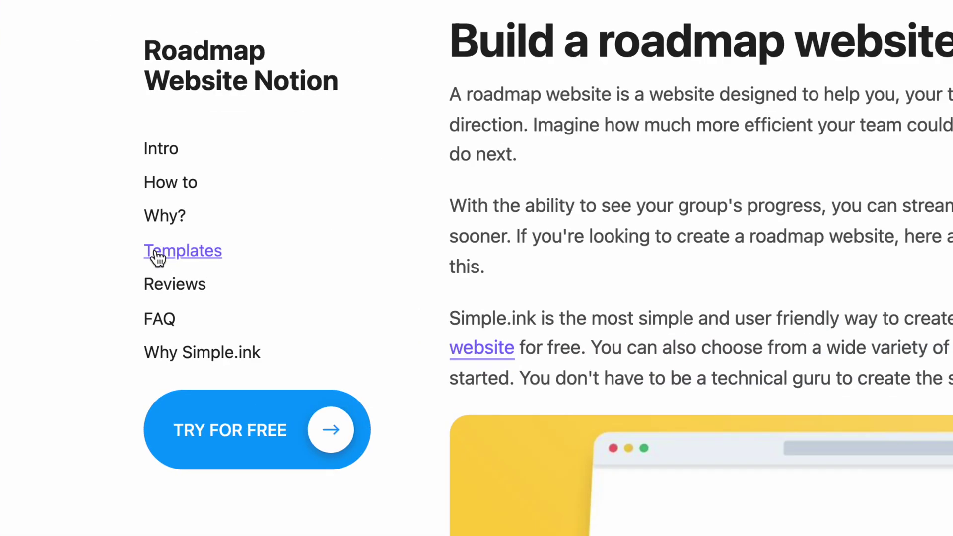
click(158, 256)
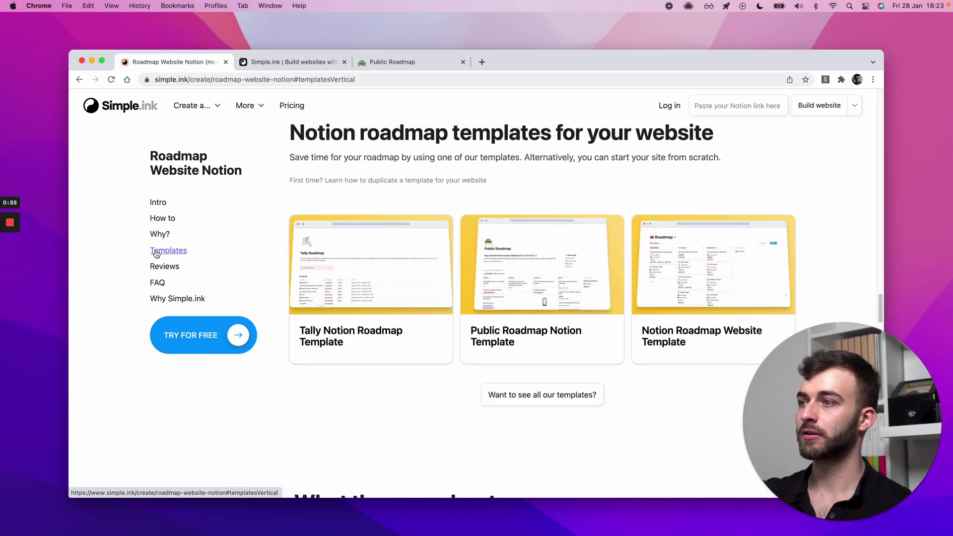
scroll(478, 159, up, 2)
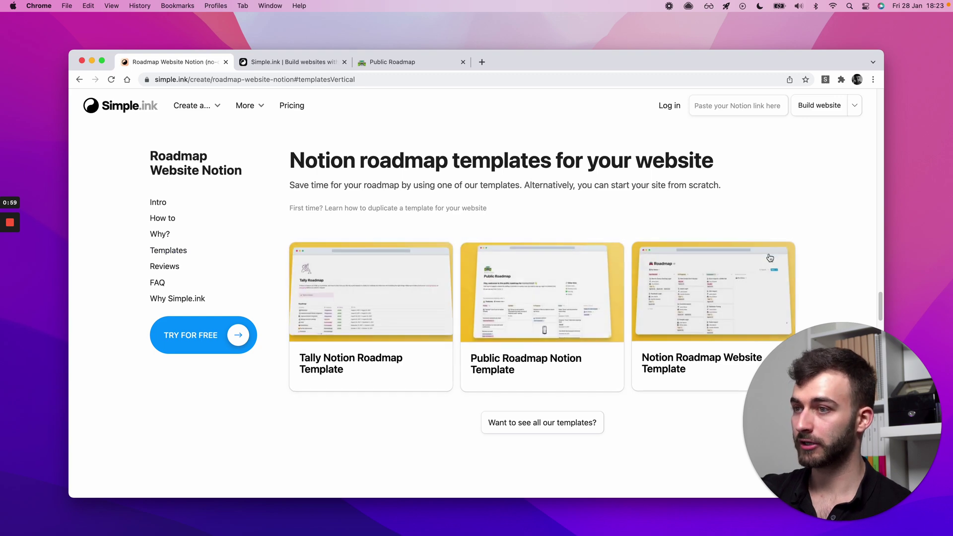
Preview the full template gallery in a new tab, close it, and open Public Roadmap's link menu
super+click(559, 421)
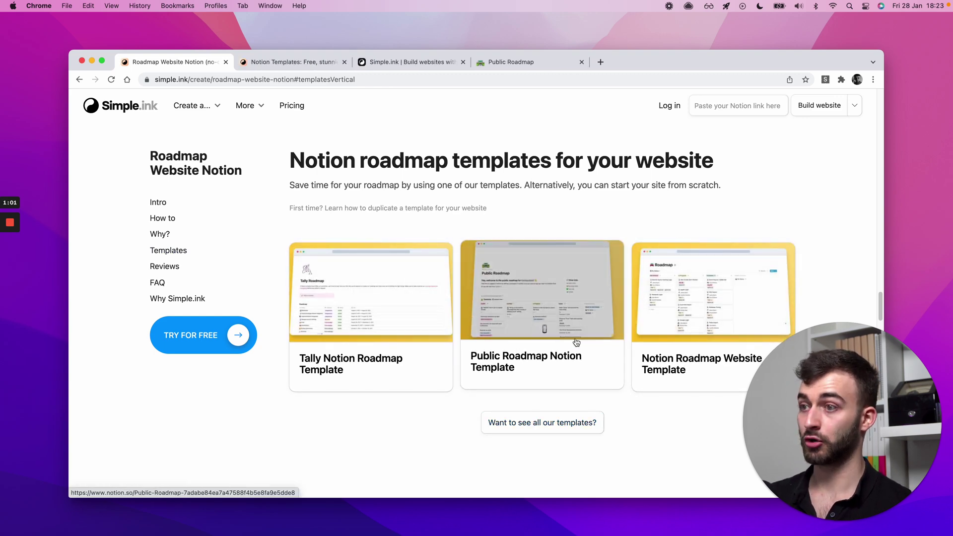
key(ctrl+Tab)
scroll(648, 235, down, 3)
scroll(240, 297, down, 1)
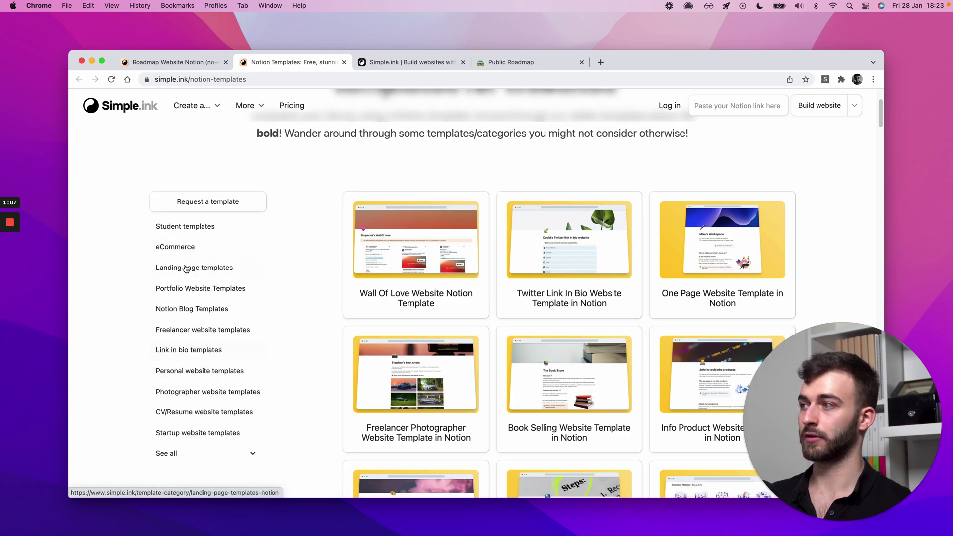
key(super+w)
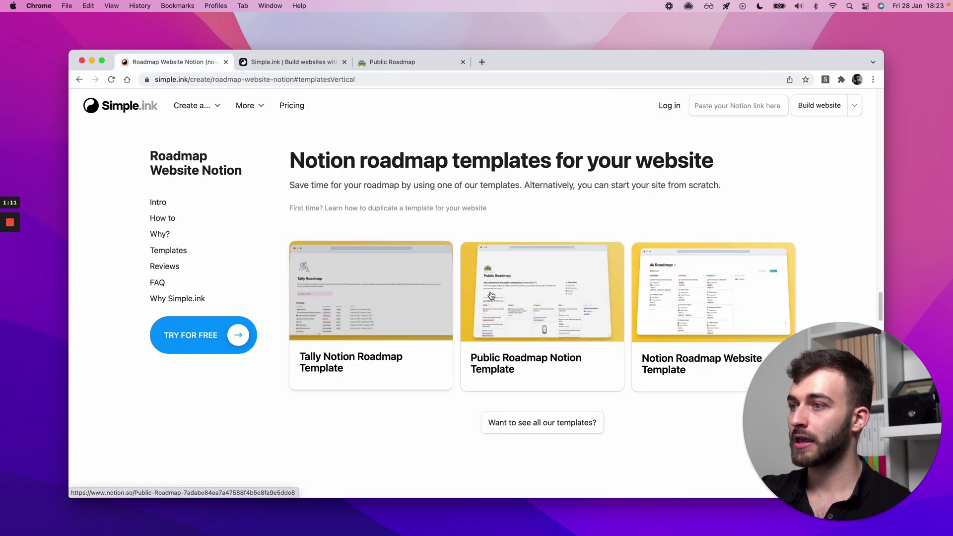
right_click(503, 301)
Open the Public Roadmap template in a new tab and duplicate it into Simple.ink Guides
key(Return)
click(299, 64)
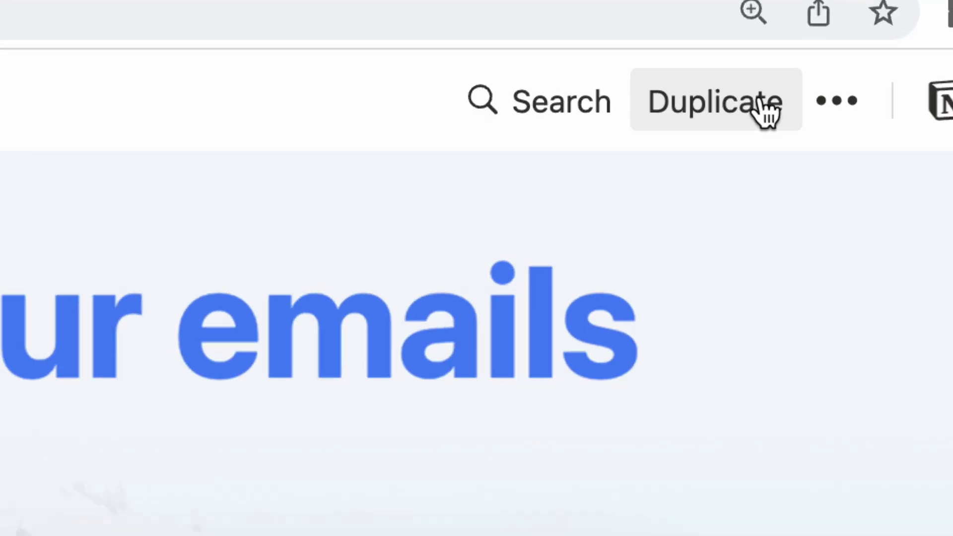
click(766, 113)
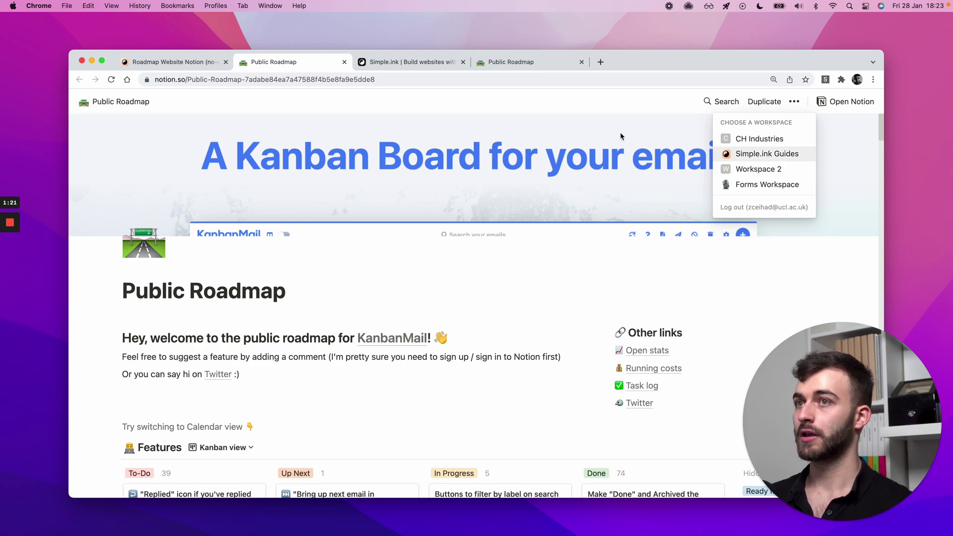
click(744, 154)
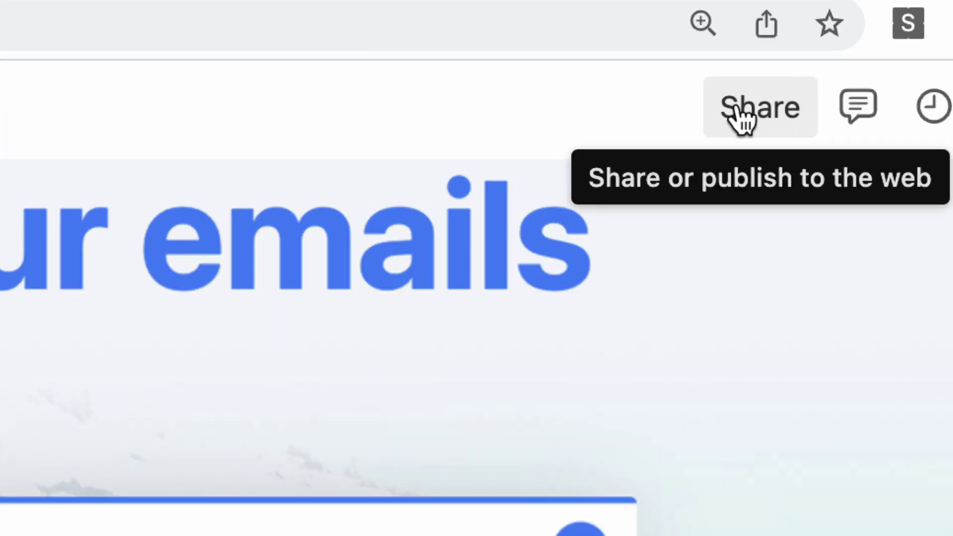
Turn on Share to web for the copied Public Roadmap page and copy its public URL
click(744, 118)
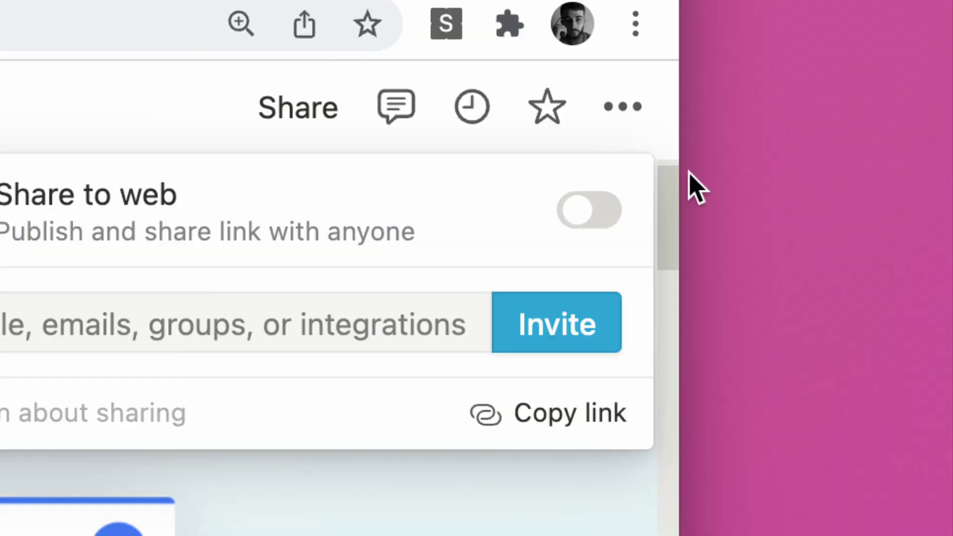
key(Escape)
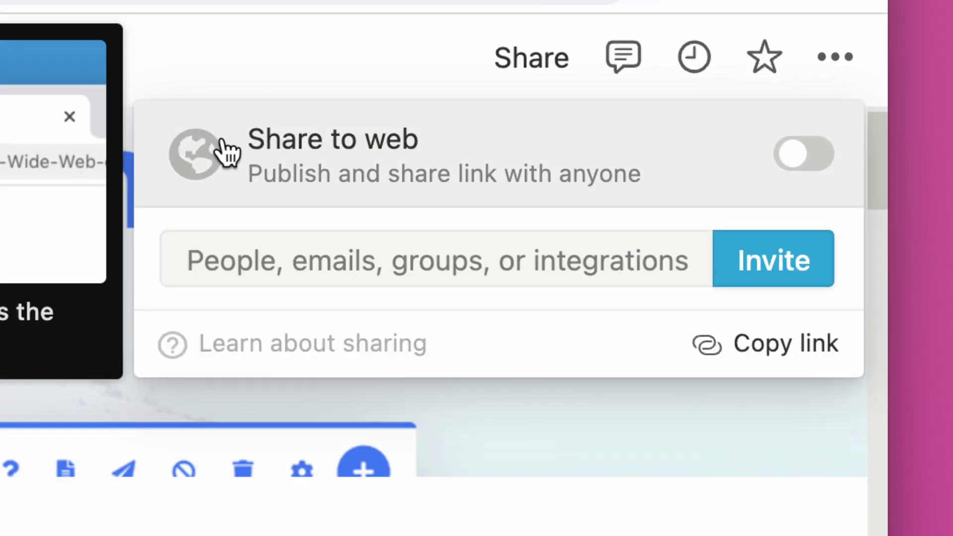
click(791, 163)
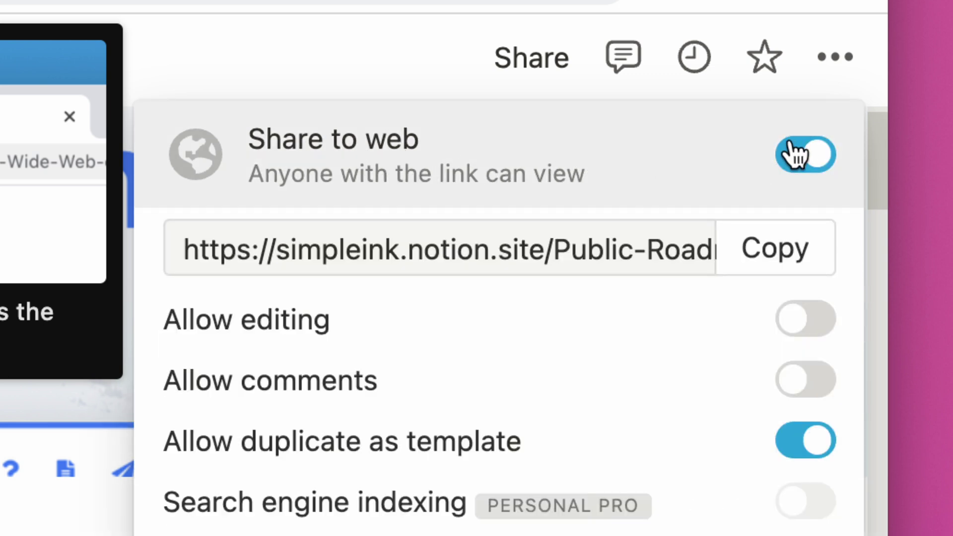
click(759, 250)
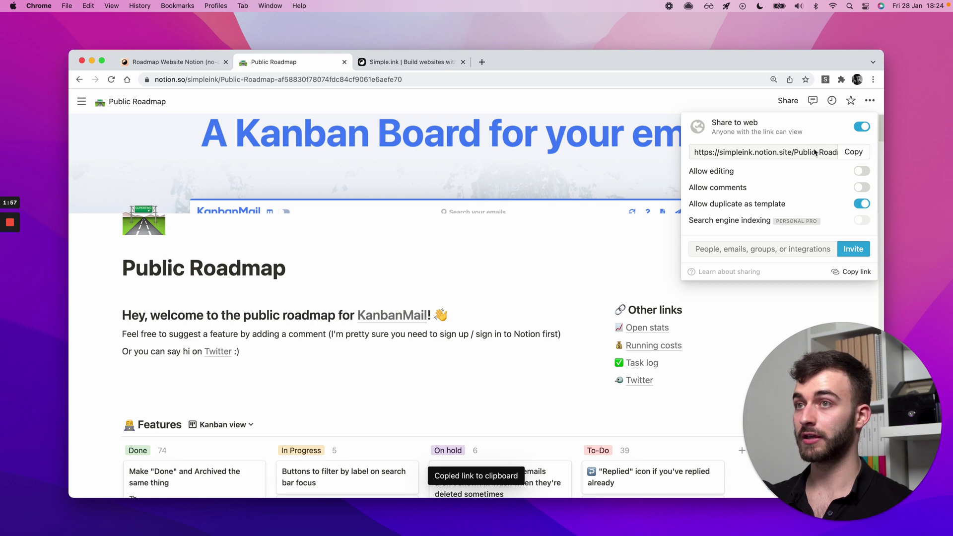
click(511, 82)
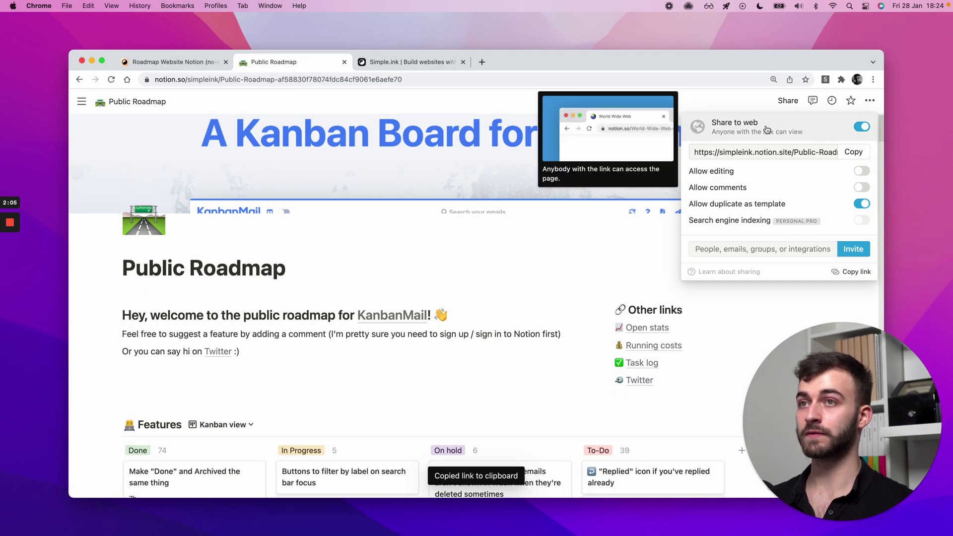
click(751, 99)
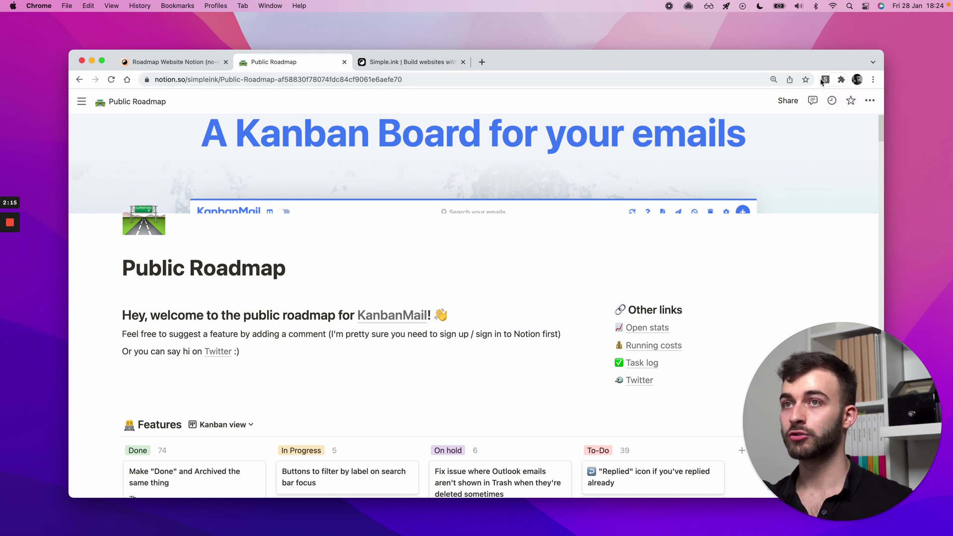
Try the Simple.ink extension's website option for the page, then close its setup tab
click(824, 80)
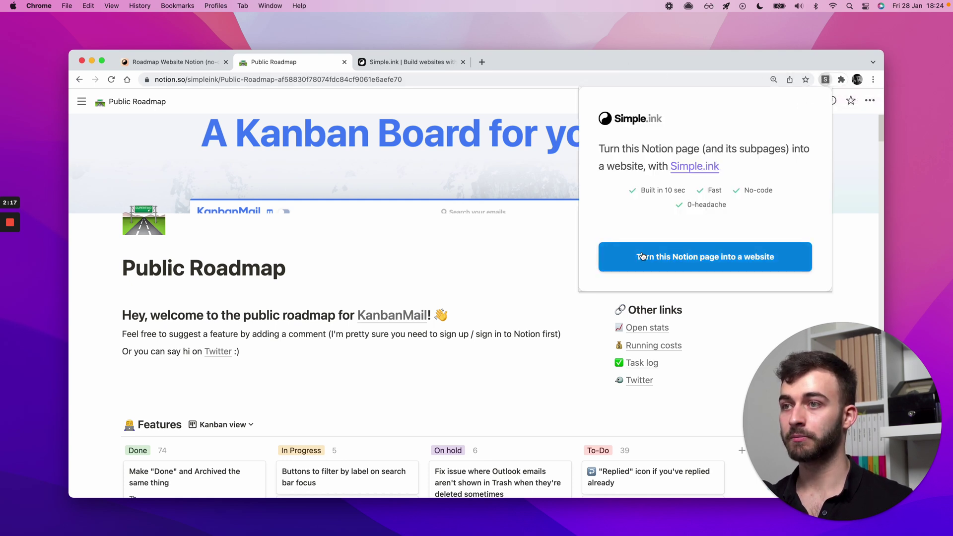
click(641, 257)
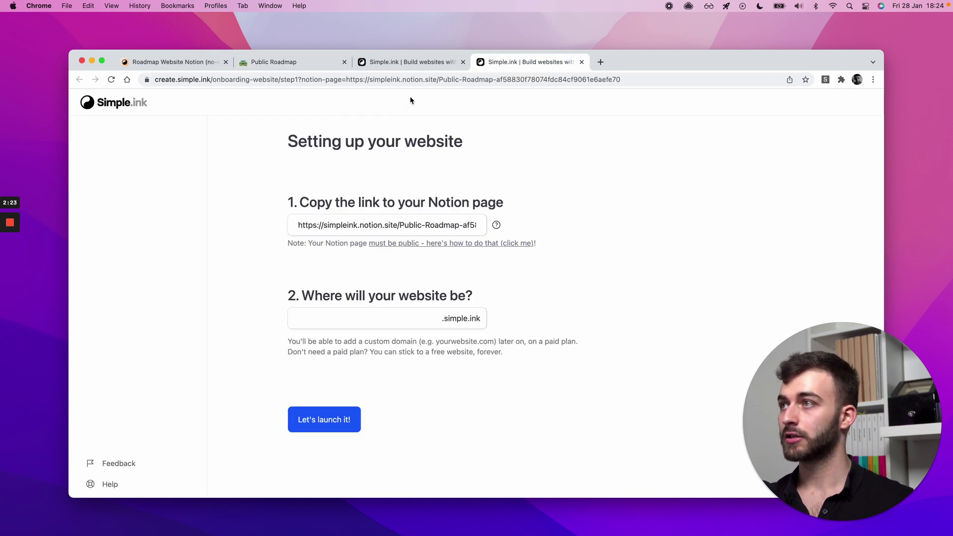
key(super+w)
Recopy the Public Roadmap's public link and return to the Simple.ink Roadmap Website page
click(287, 64)
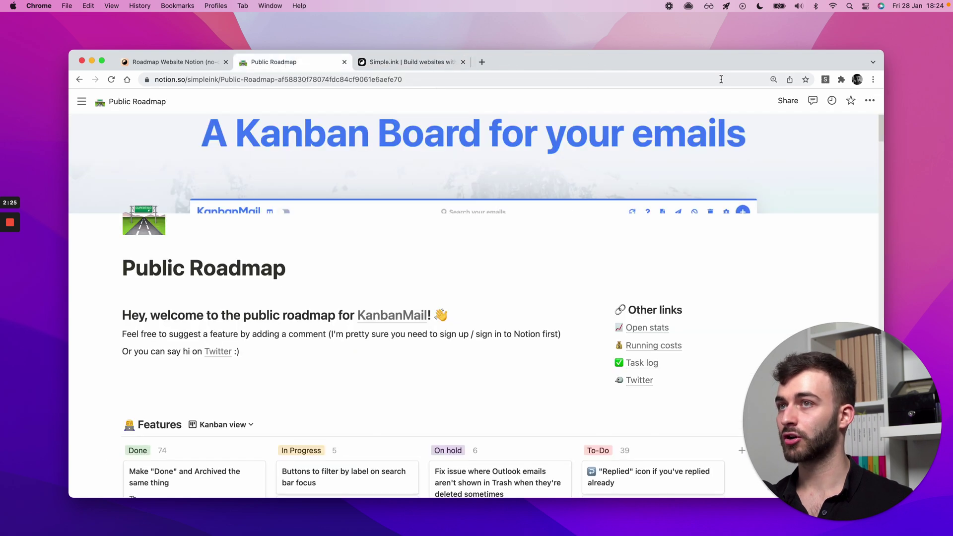
click(788, 101)
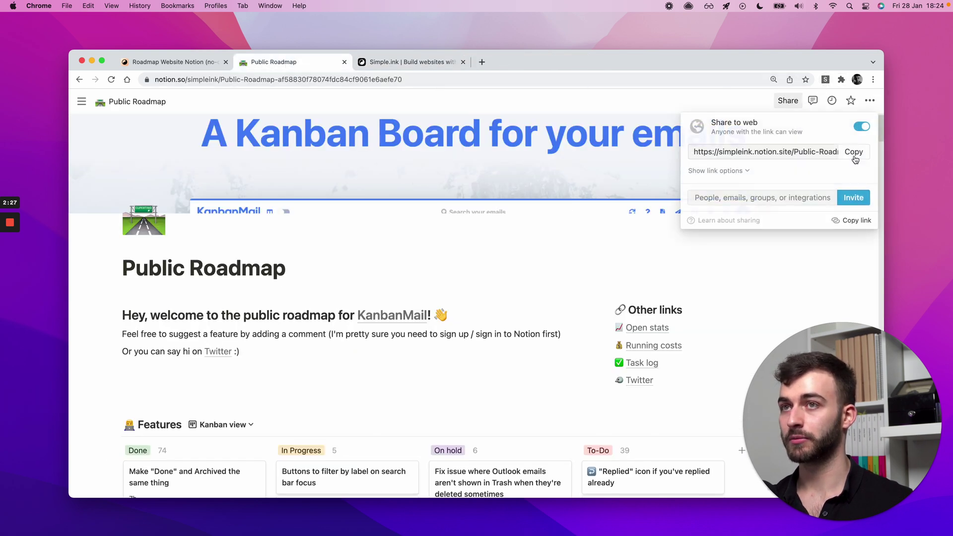
click(791, 149)
click(191, 94)
click(190, 63)
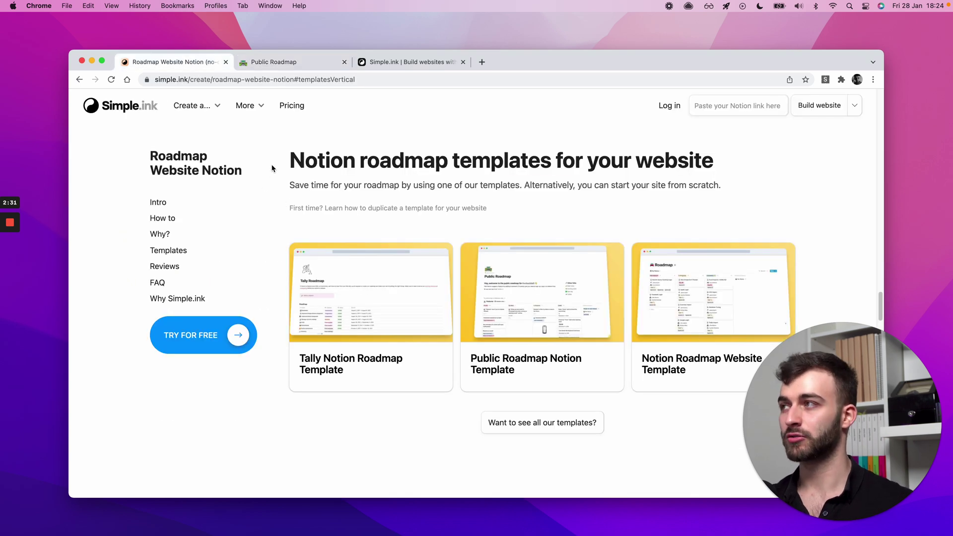
scroll(302, 162, up, 15)
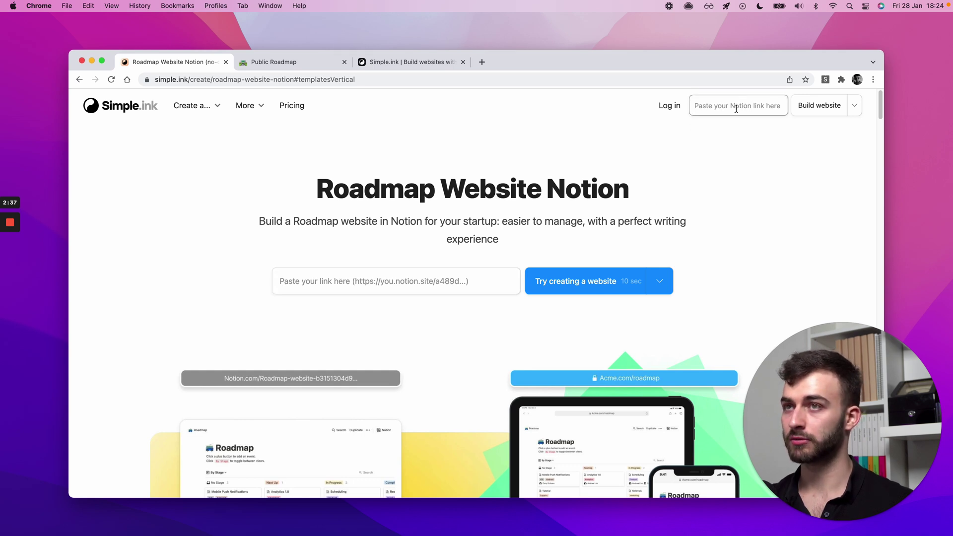
Paste the public roadmap link on Simple.ink's home page and start building a site
click(120, 105)
click(382, 255)
right_click(382, 255)
click(406, 325)
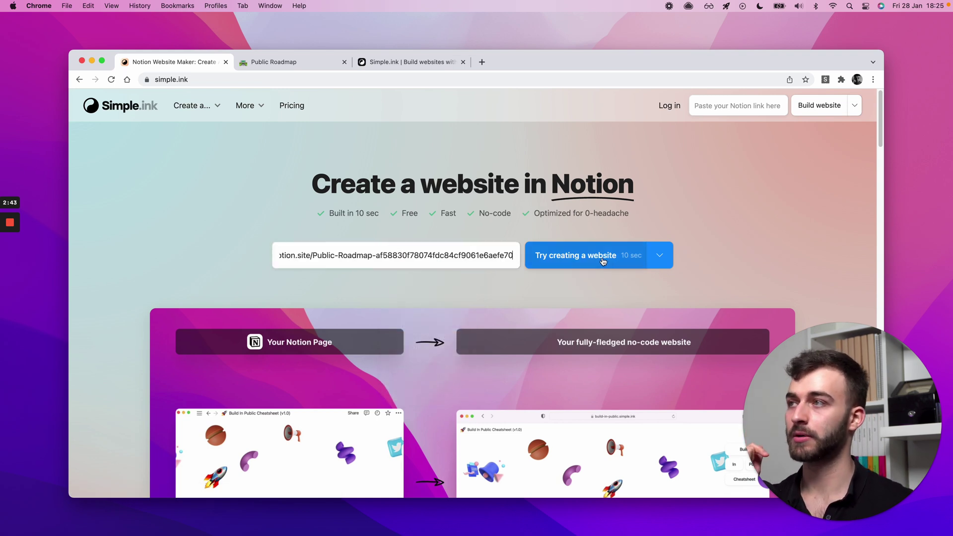
click(603, 261)
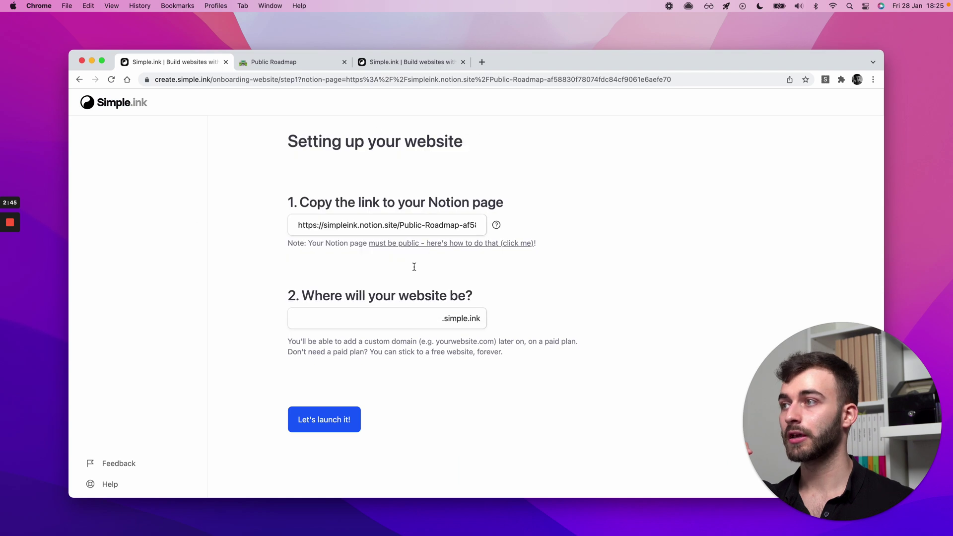
click(412, 63)
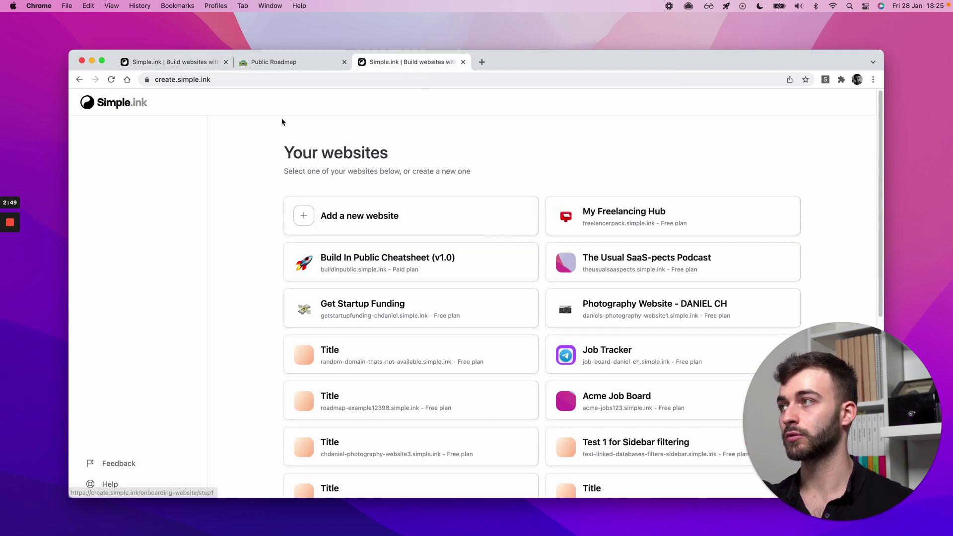
Add a new website using the pasted Notion roadmap link and close the duplicate Simple.ink tab
click(516, 206)
click(338, 226)
right_click(337, 227)
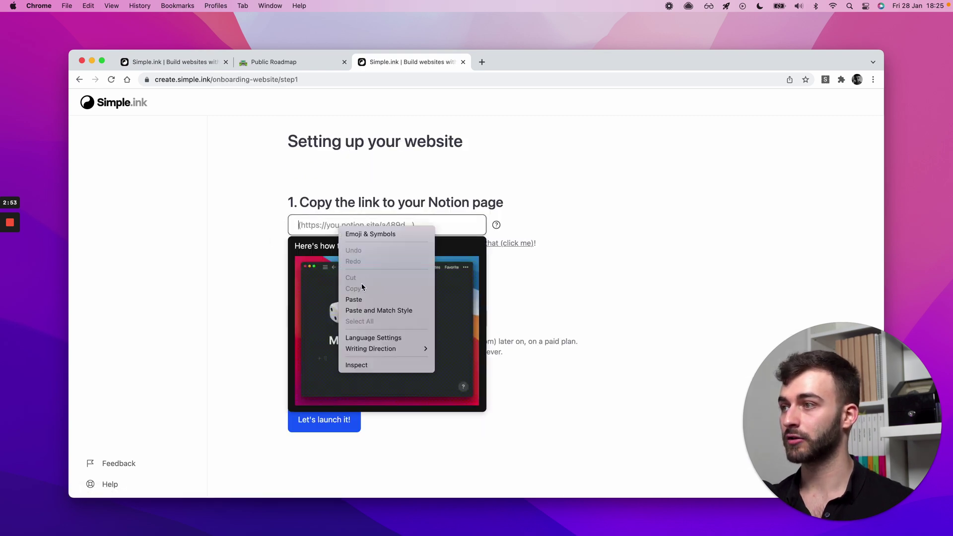
click(363, 296)
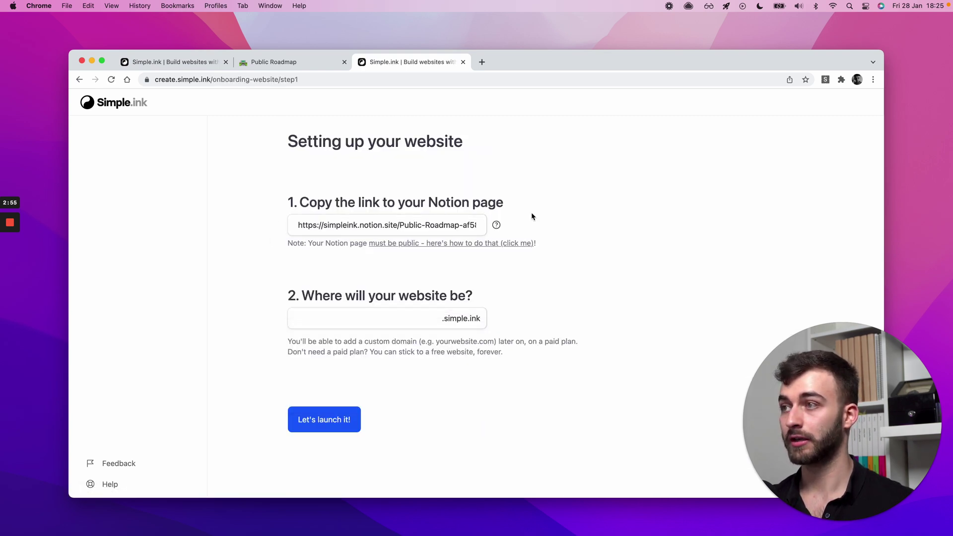
middle_click(202, 63)
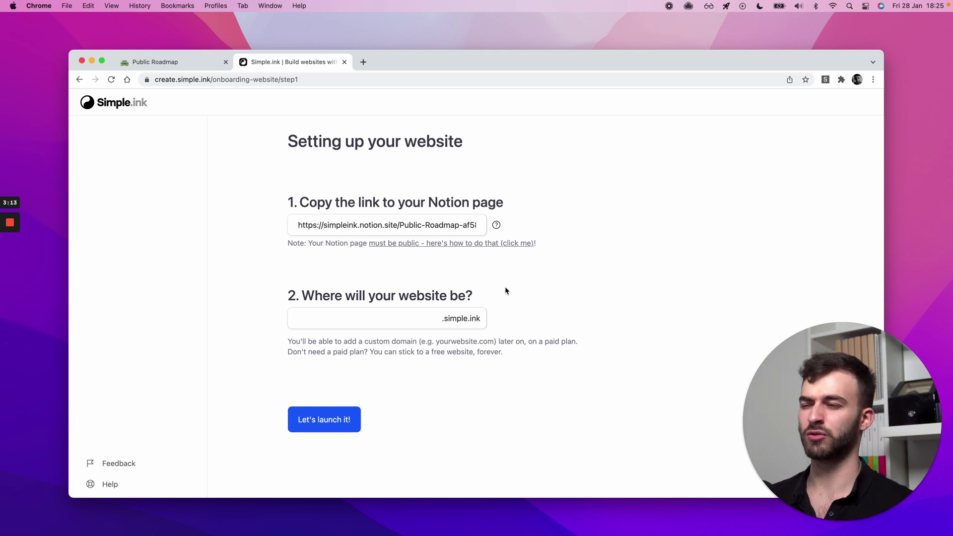
click(423, 311)
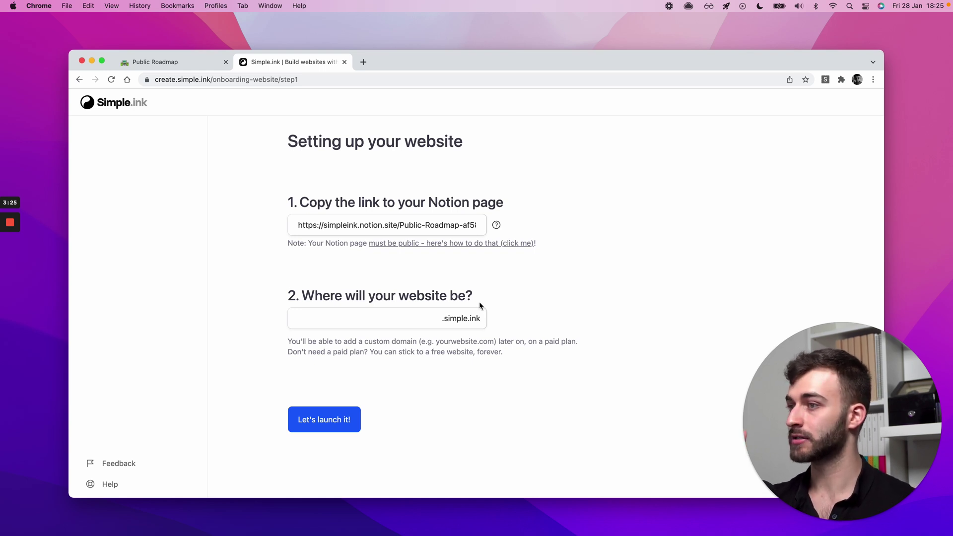
click(427, 309)
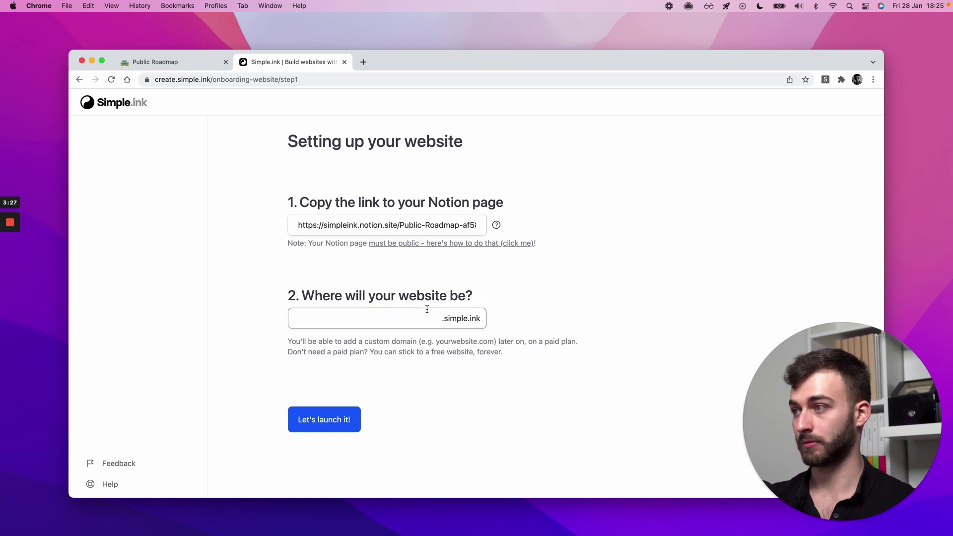
click(504, 291)
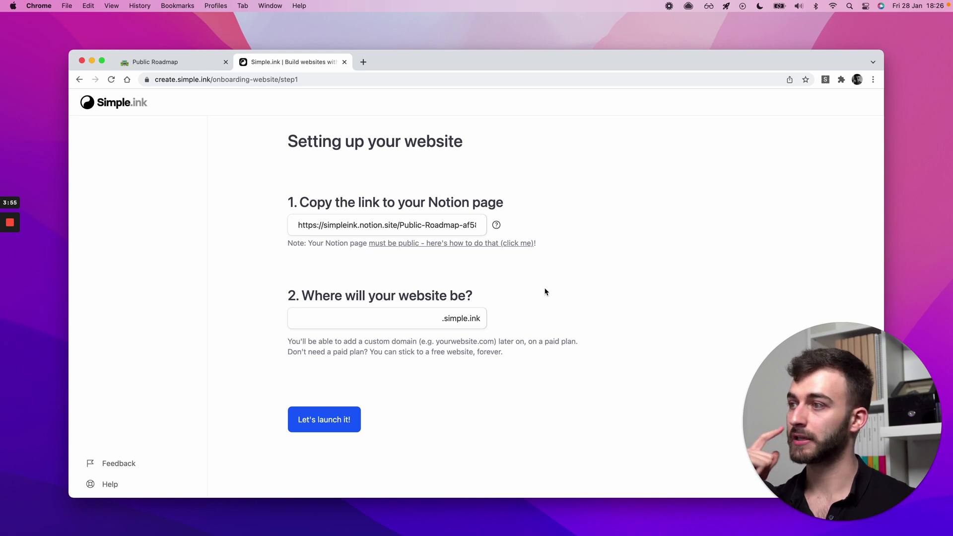
Enter 'sneakers-dot-com-roadmap' as the website subdomain, fixing a typo along the way
click(365, 318)
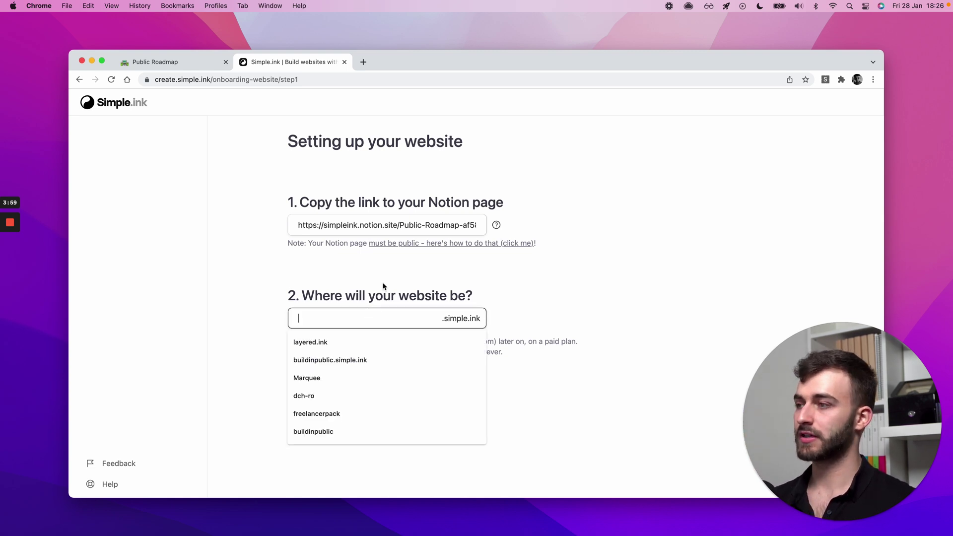
text(sneakers-)
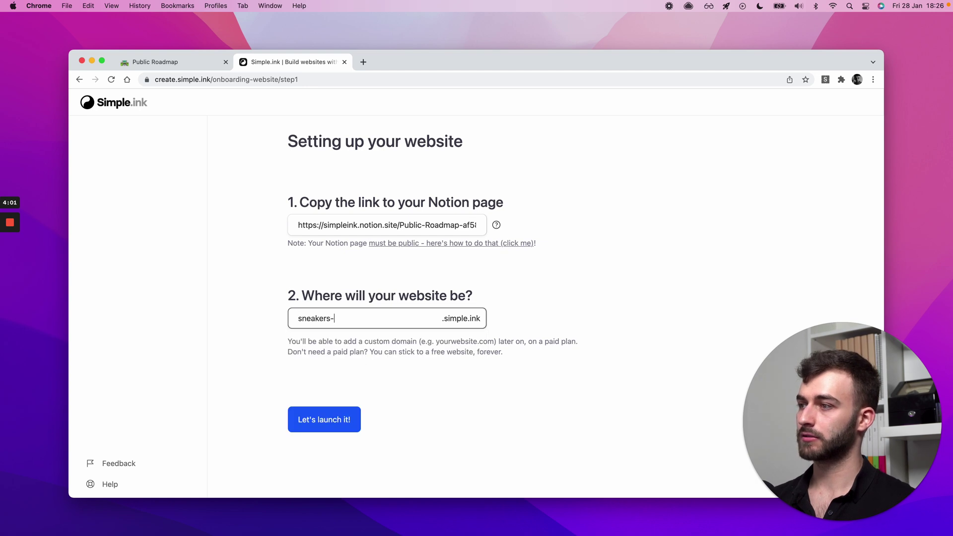
text(dot-com-roadmap)
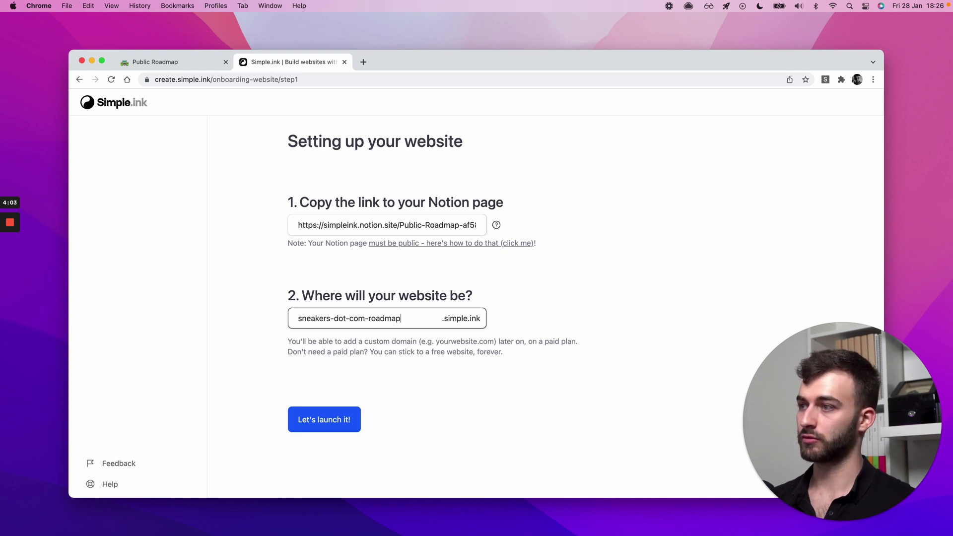
click(379, 297)
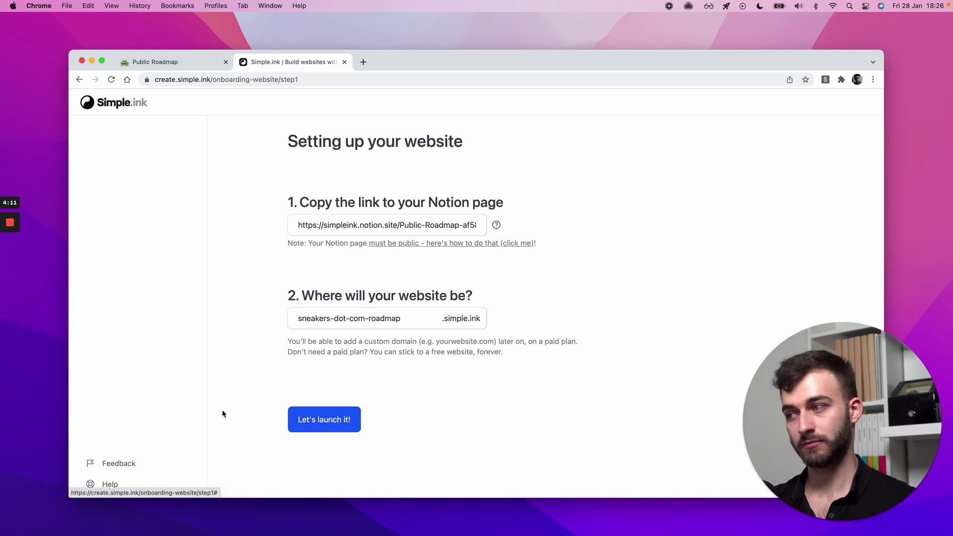
Launch the site and switch to the live sneakers-dot-com-roadmap.simple.ink tab
click(309, 419)
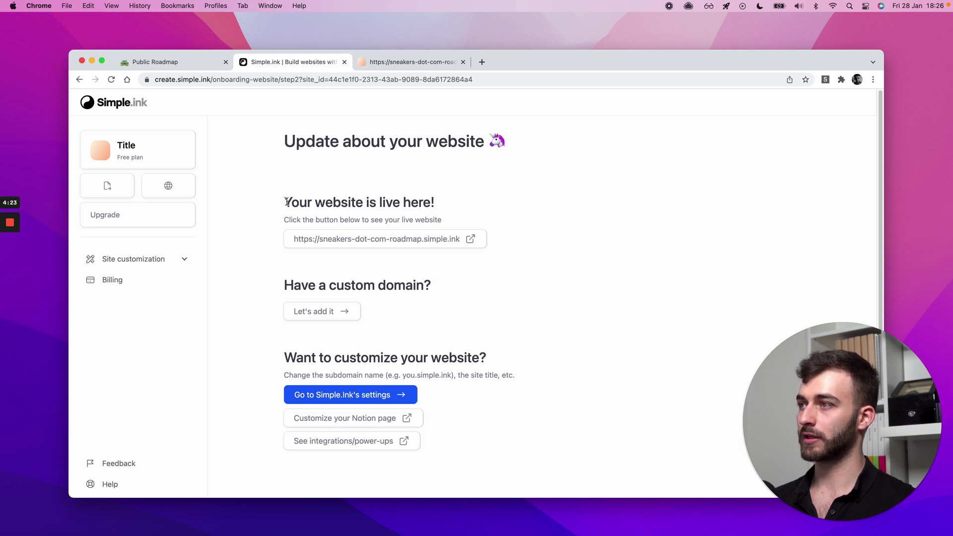
drag(287, 201, 433, 201)
click(443, 203)
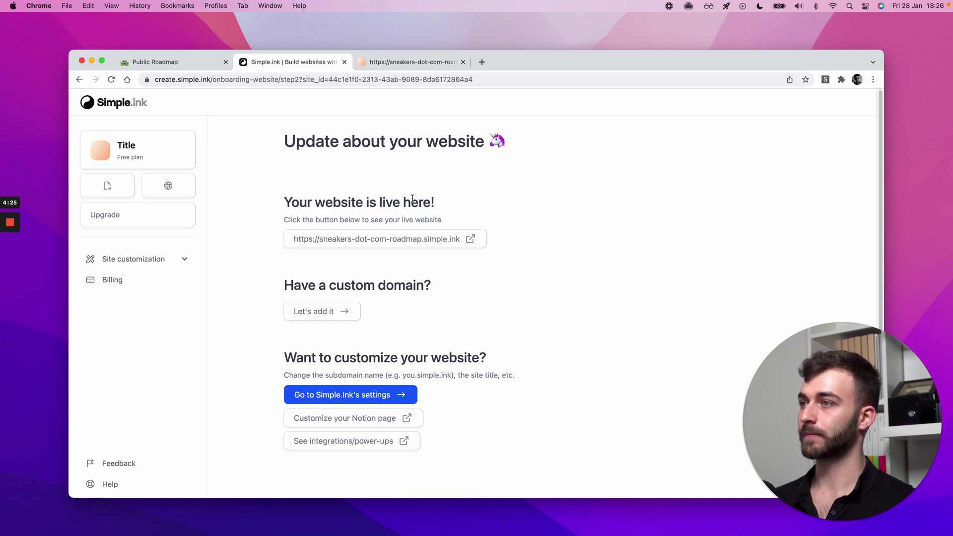
click(385, 67)
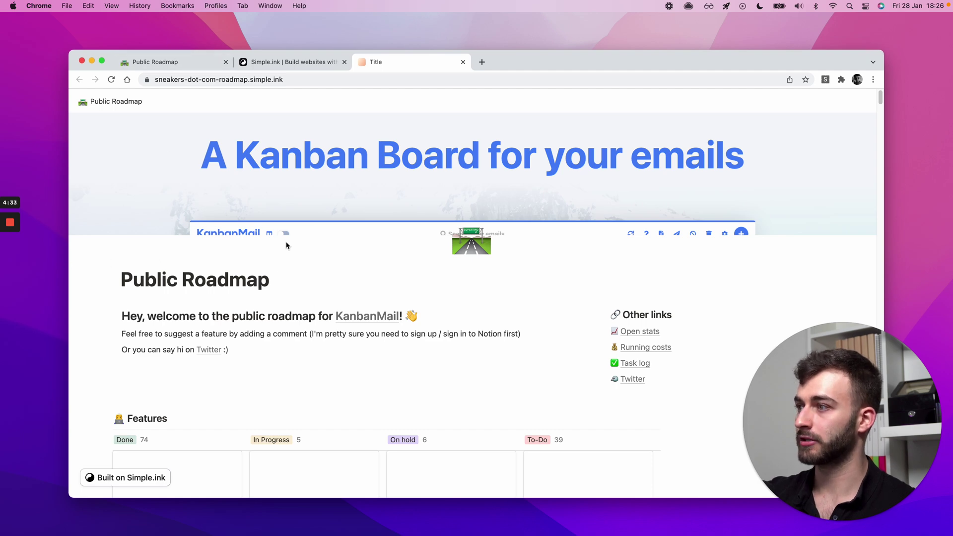
Scroll through the live site's Features board and the Notion roadmap to compare them
scroll(287, 245, down, 5)
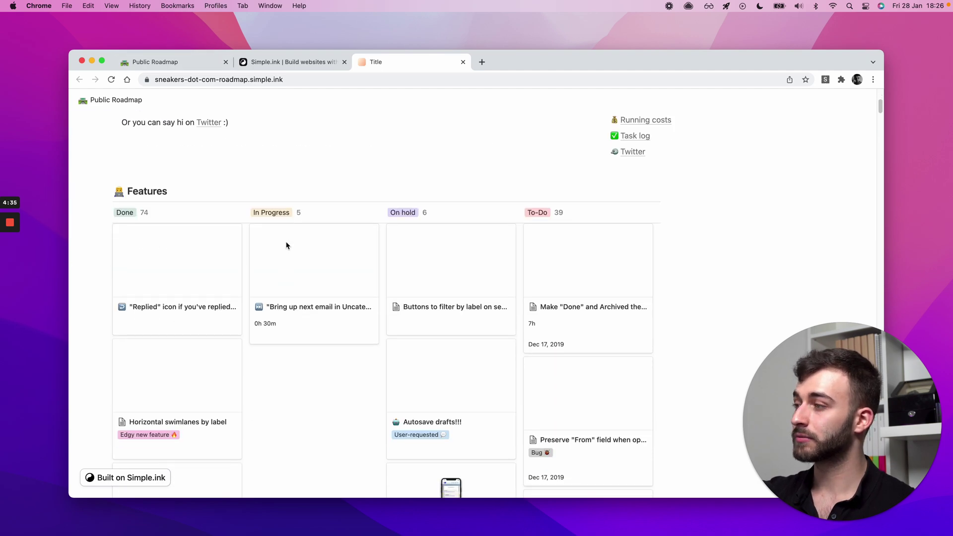
scroll(192, 270, down, 1)
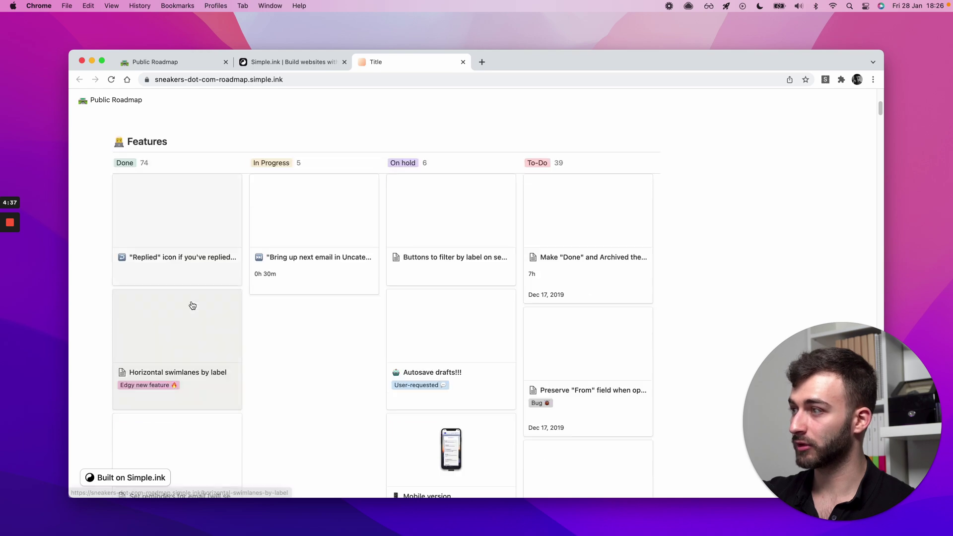
click(177, 62)
scroll(213, 332, down, 7)
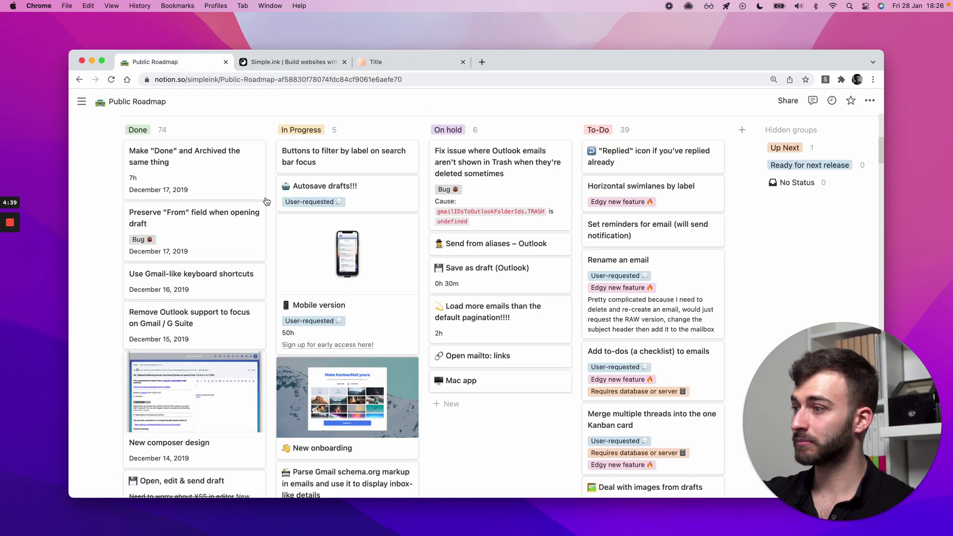
click(410, 63)
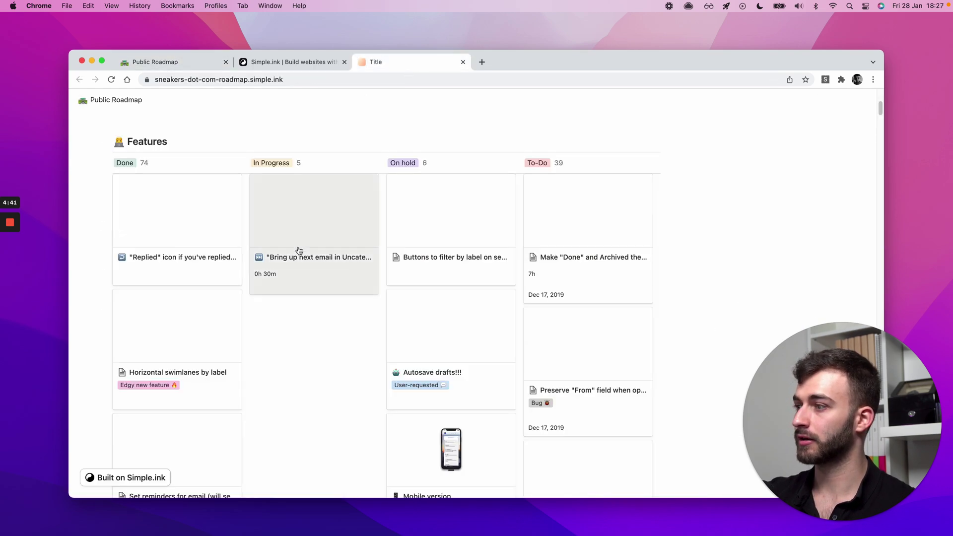
scroll(299, 251, down, 4)
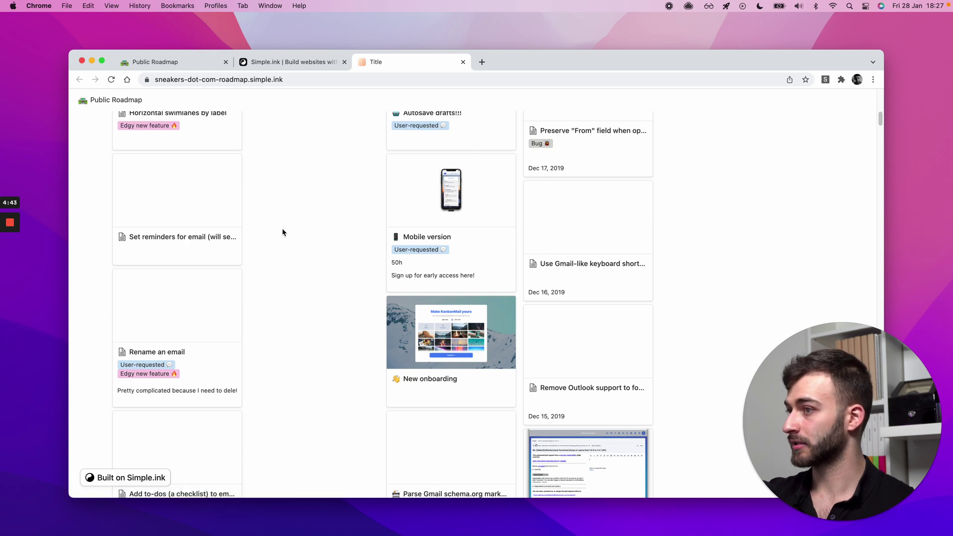
scroll(283, 232, up, 6)
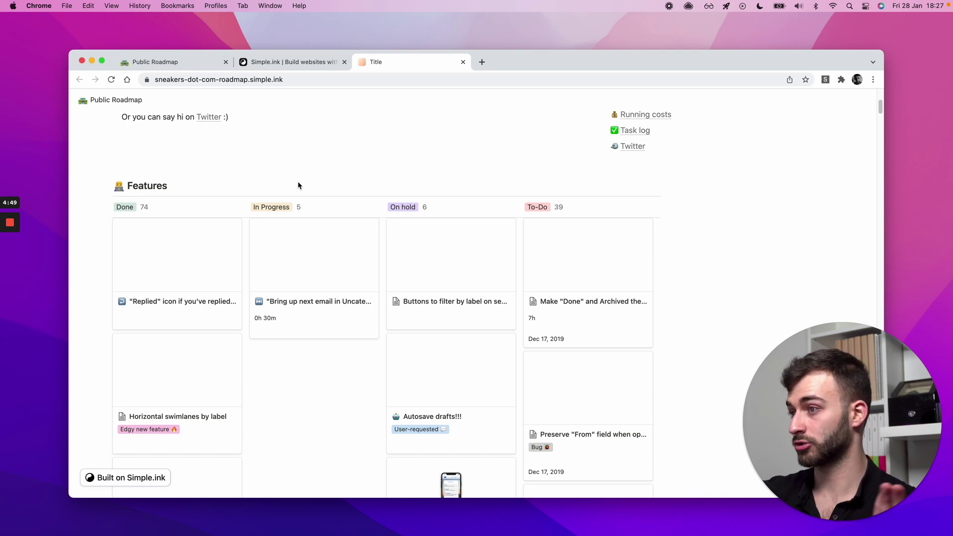
scroll(296, 193, up, 4)
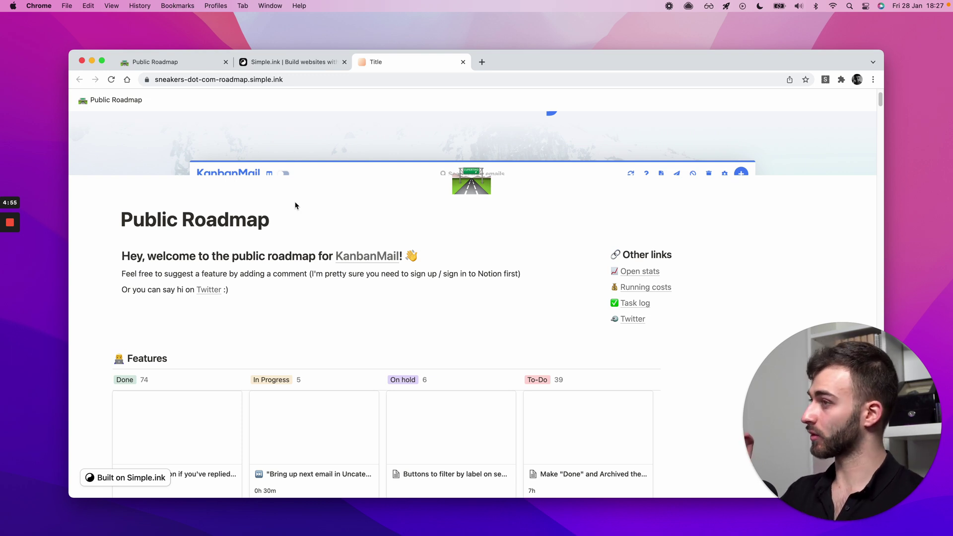
scroll(296, 205, down, 6)
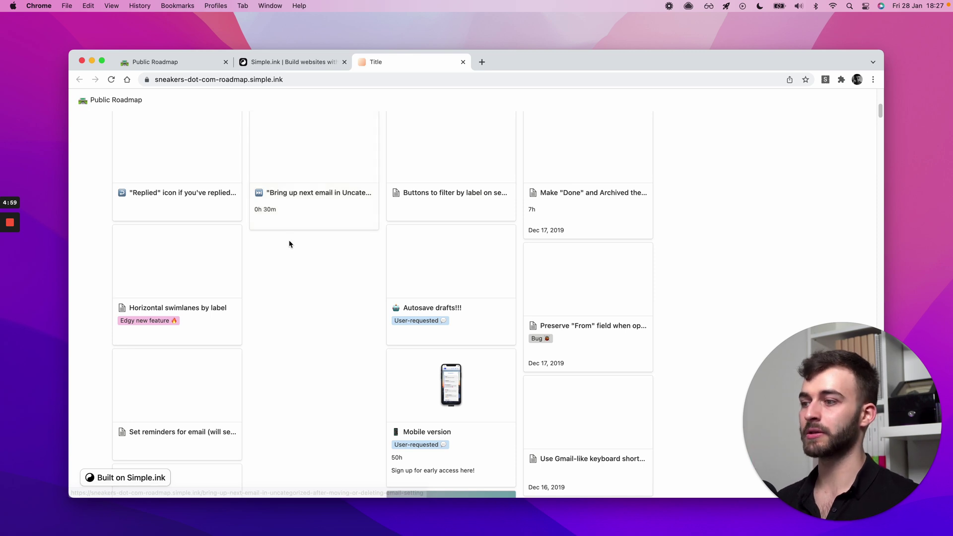
scroll(290, 240, up, 6)
scroll(289, 240, up, 2)
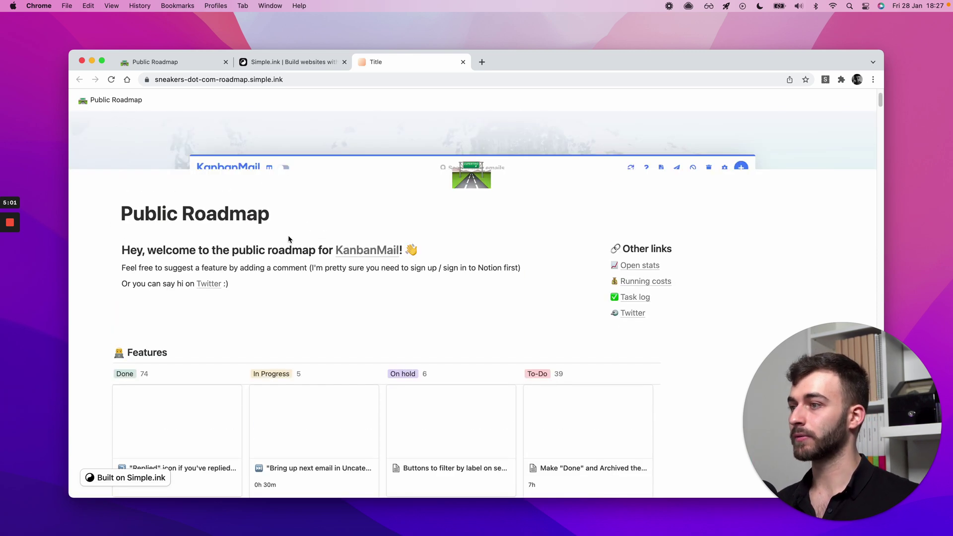
Add 'by Sneakers.com' to the Notion roadmap title and check whether the live site shows it
key(super+1)
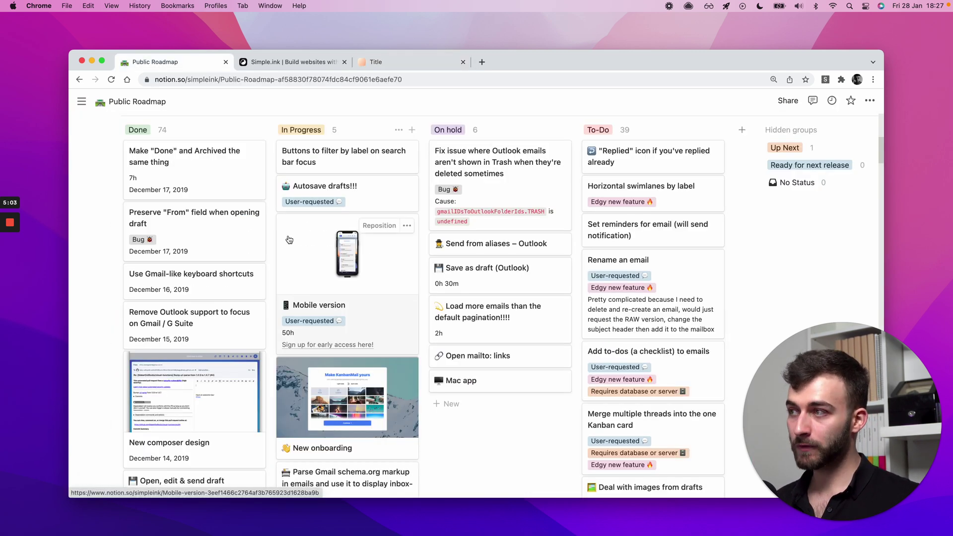
scroll(278, 273, up, 10)
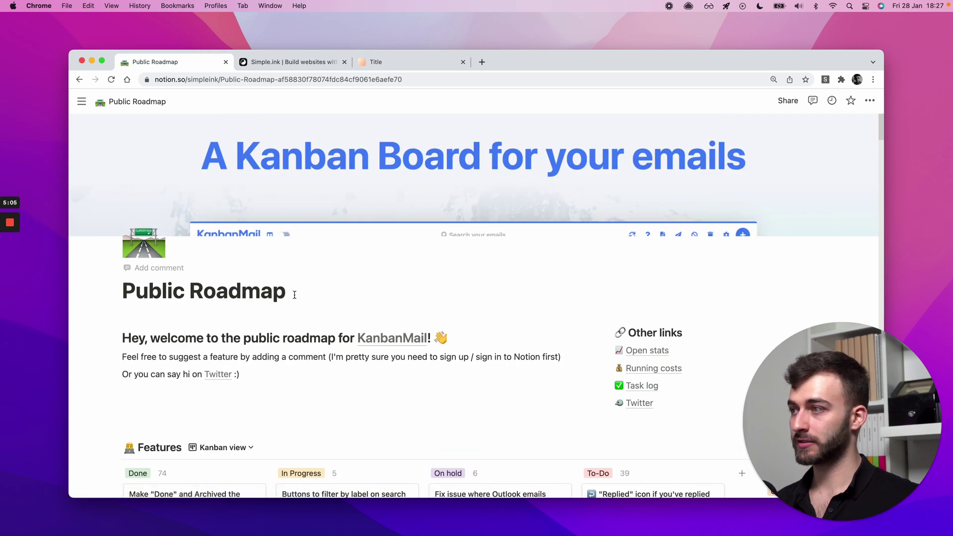
text(by Sneakers.com)
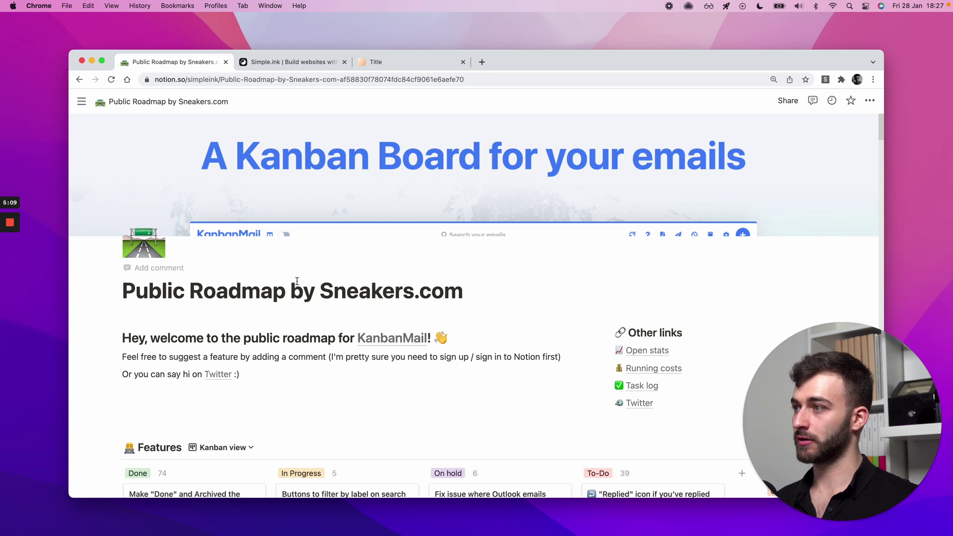
click(416, 62)
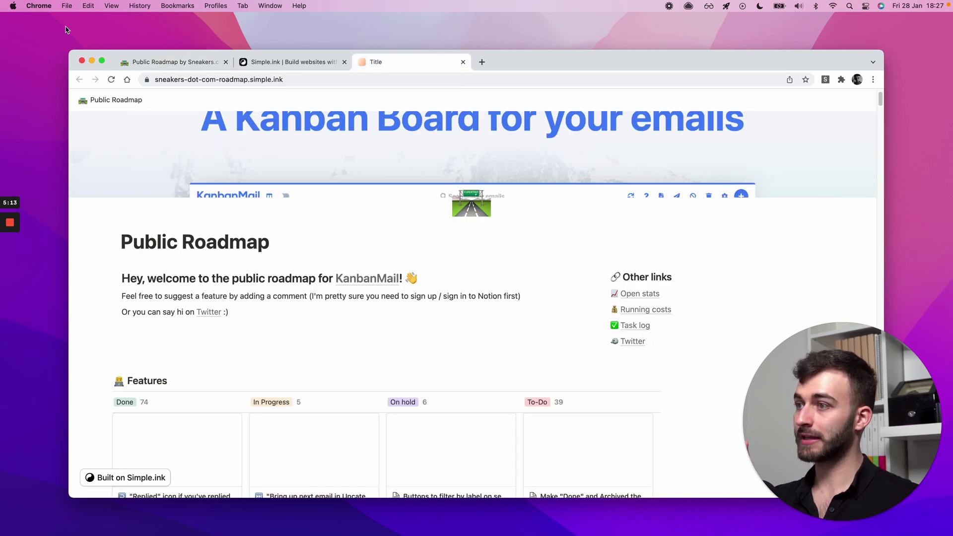
scroll(241, 271, down, 5)
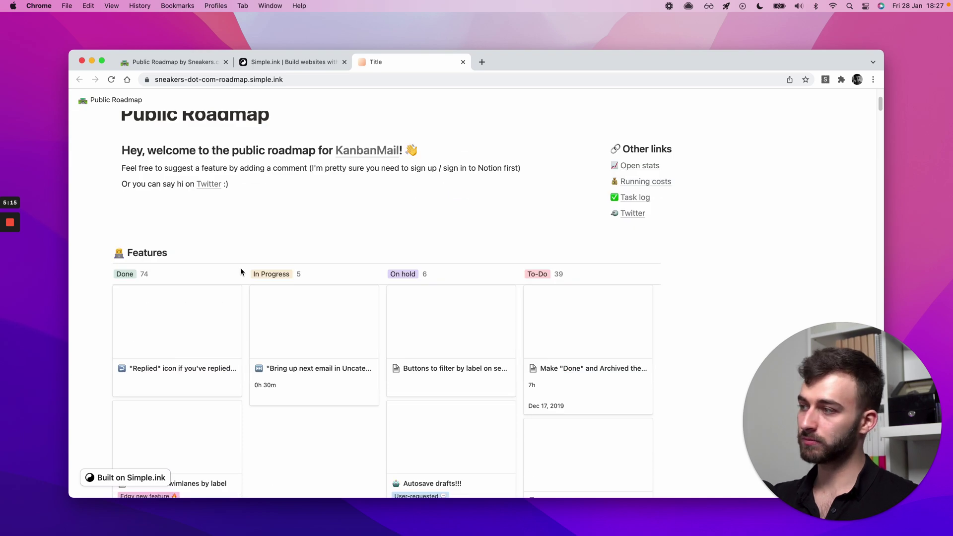
scroll(240, 267, up, 6)
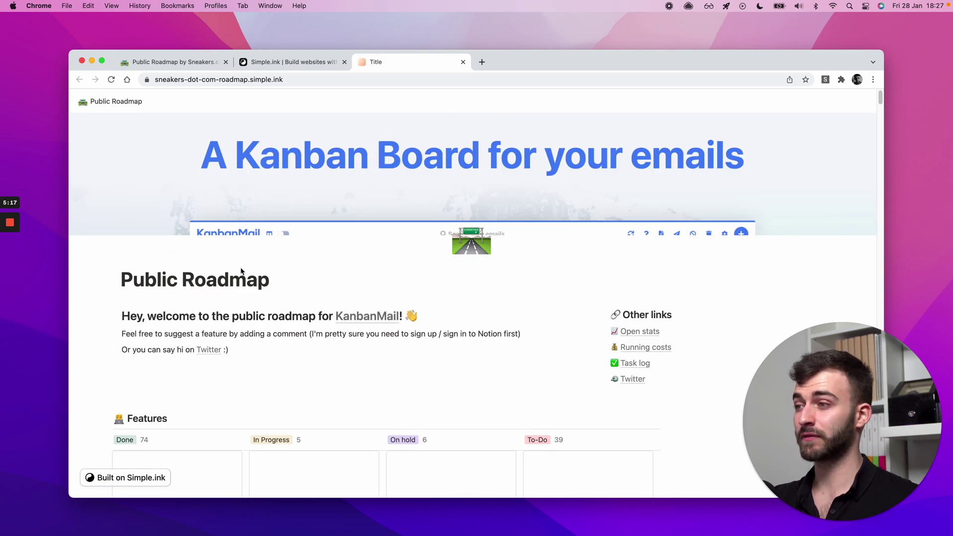
click(147, 59)
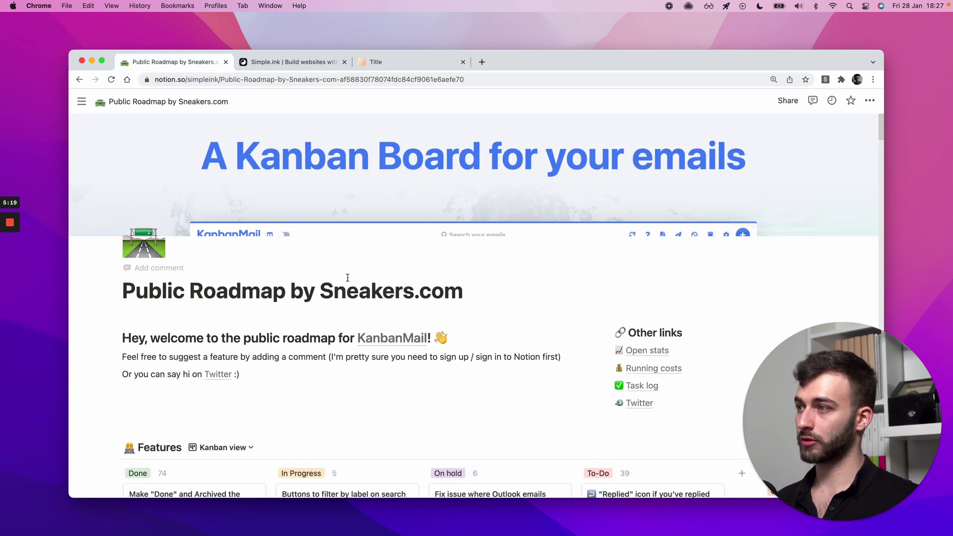
key(ctrl+Tab)
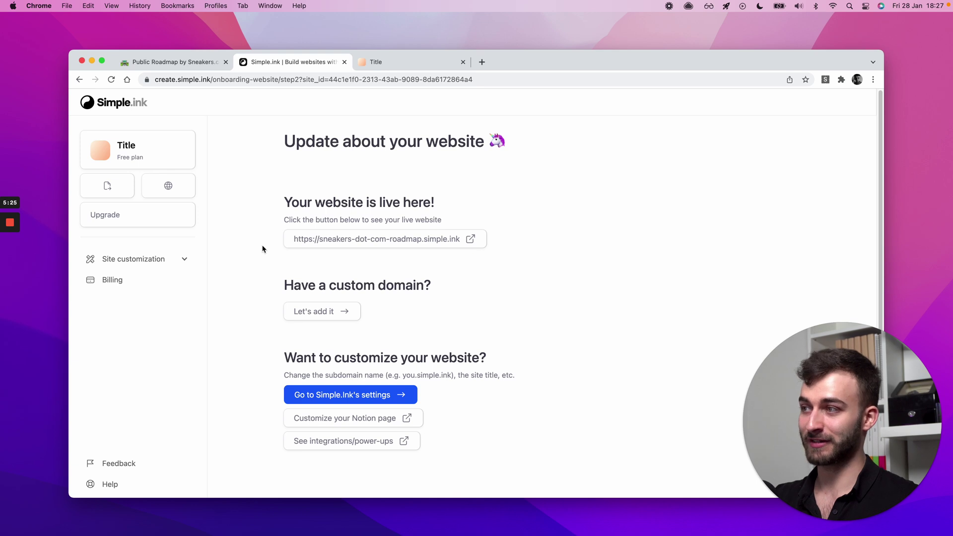
key(ctrl+shift+Tab)
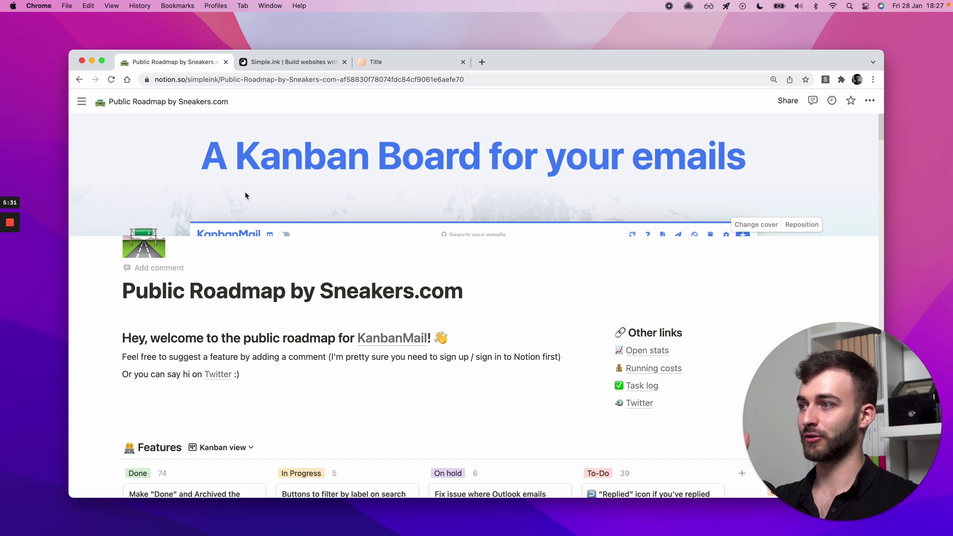
Edit the ' by Sneakers.com' part of the Notion title, then reload the live site
click(286, 298)
drag(285, 304, 463, 294)
key(BackSpace)
key(super+3)
key(super+r)
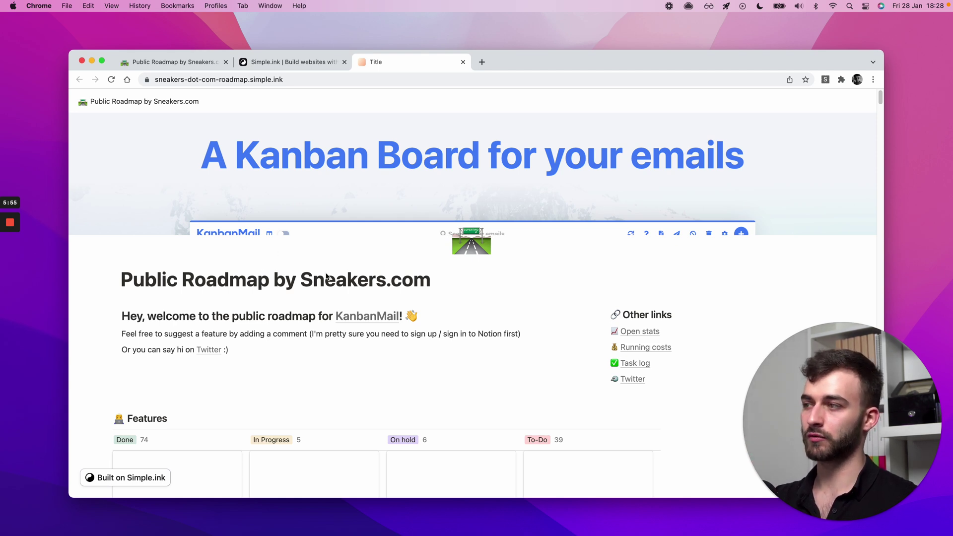
drag(448, 275, 221, 281)
click(221, 280)
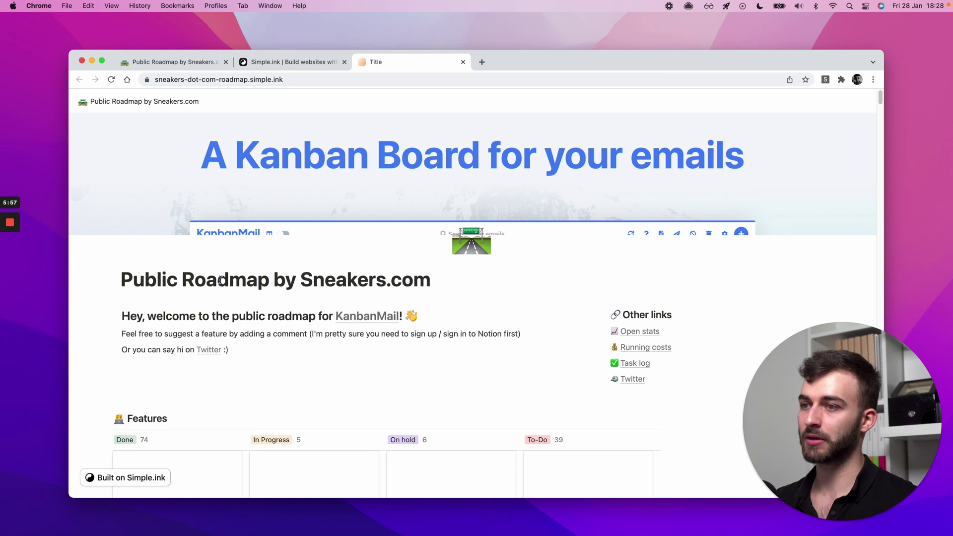
click(201, 62)
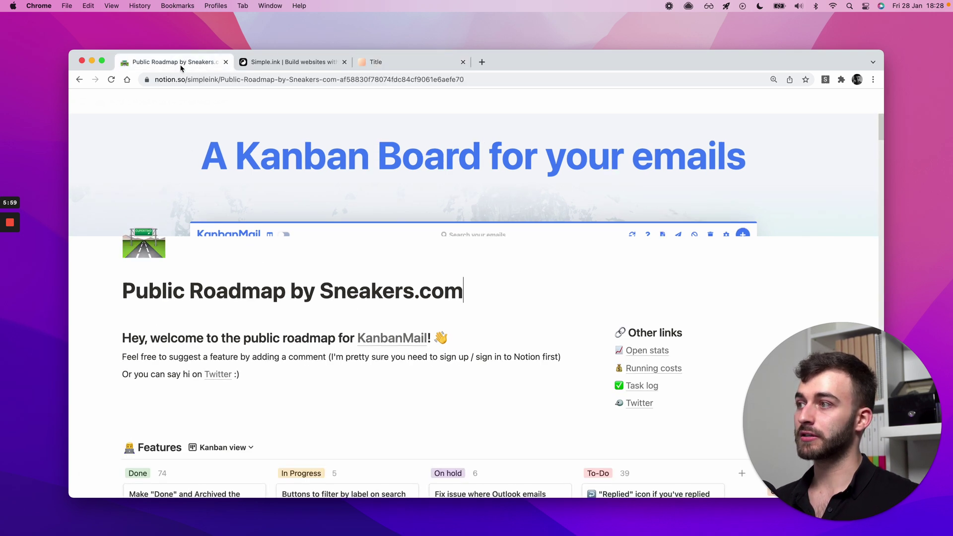
click(391, 63)
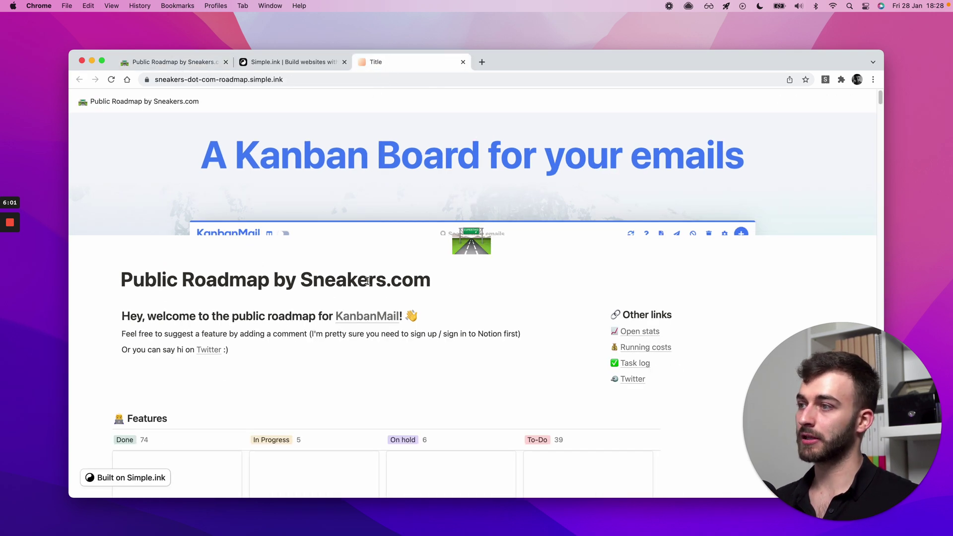
scroll(294, 364, down, 6)
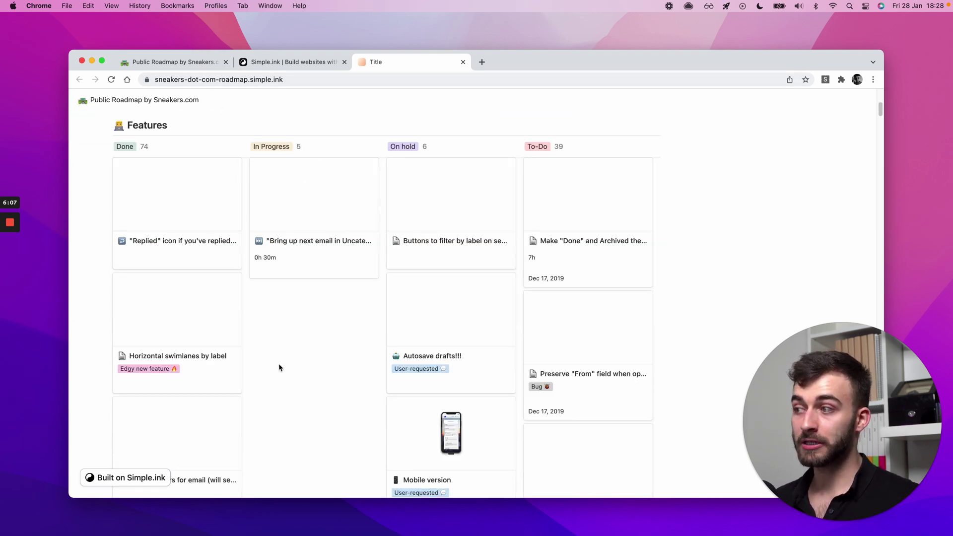
scroll(278, 365, up, 6)
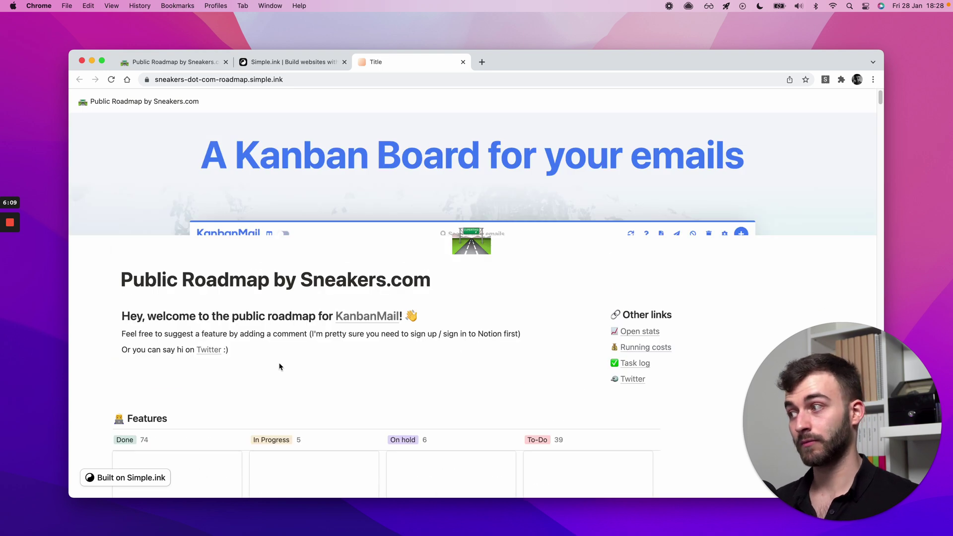
scroll(280, 366, down, 3)
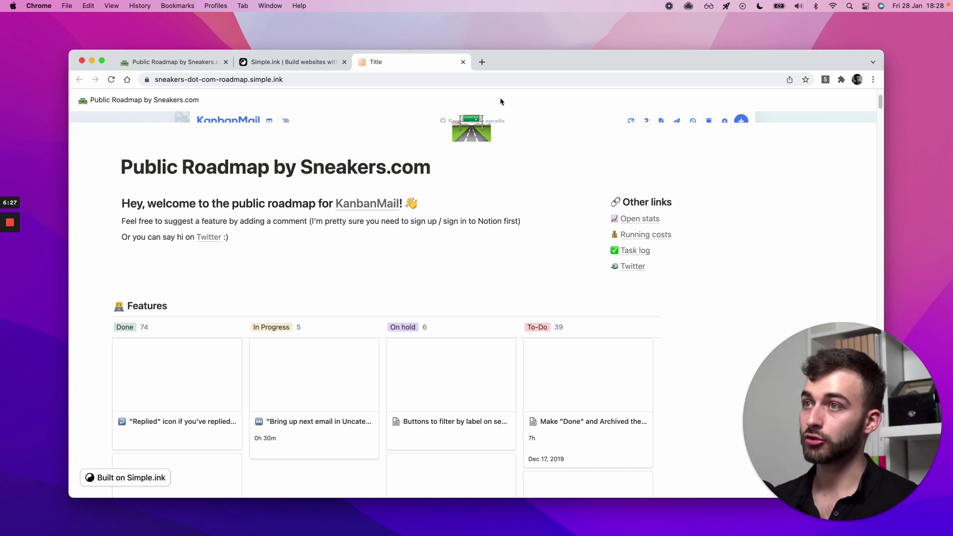
Check the Notion roadmap's Share to web link options, then return to the Simple.ink site tab
key(super+1)
click(787, 102)
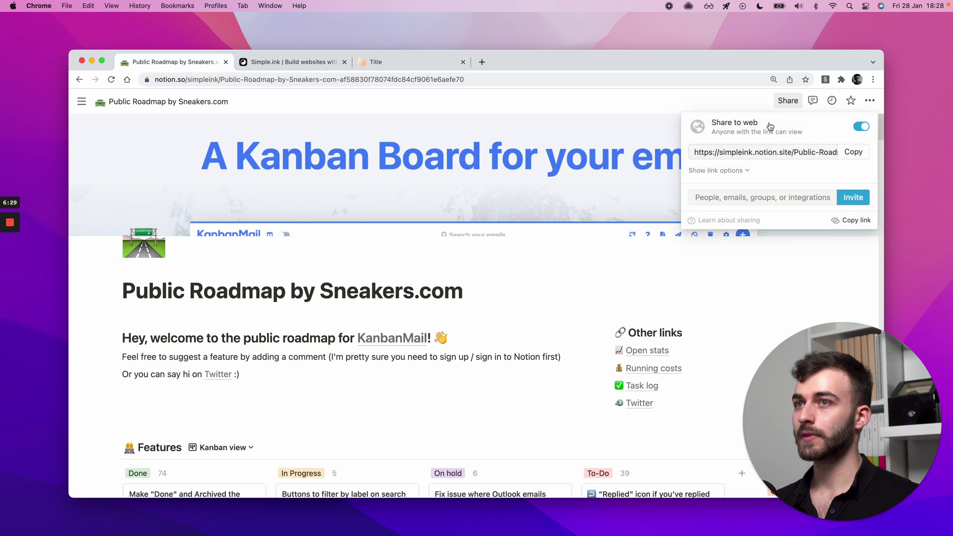
click(730, 172)
mouse_move(738, 171)
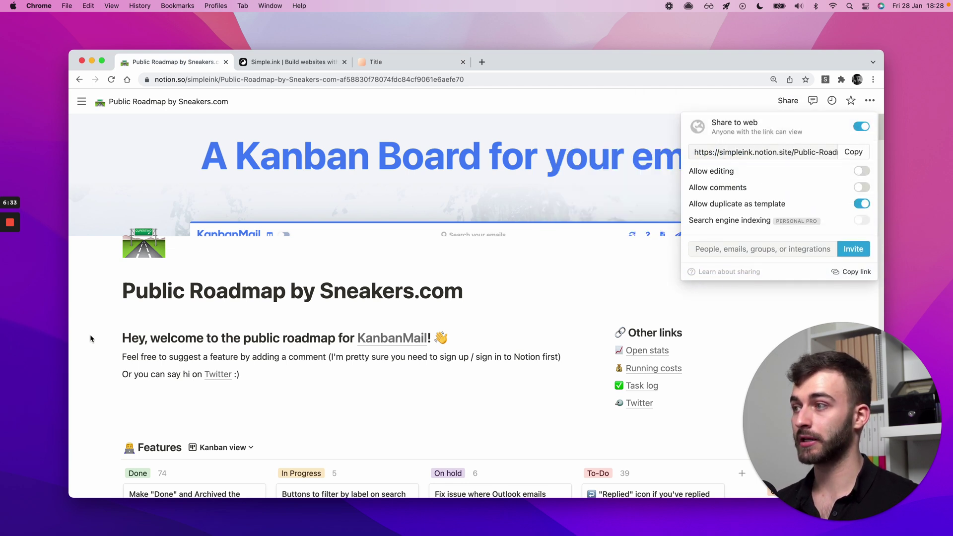
click(136, 336)
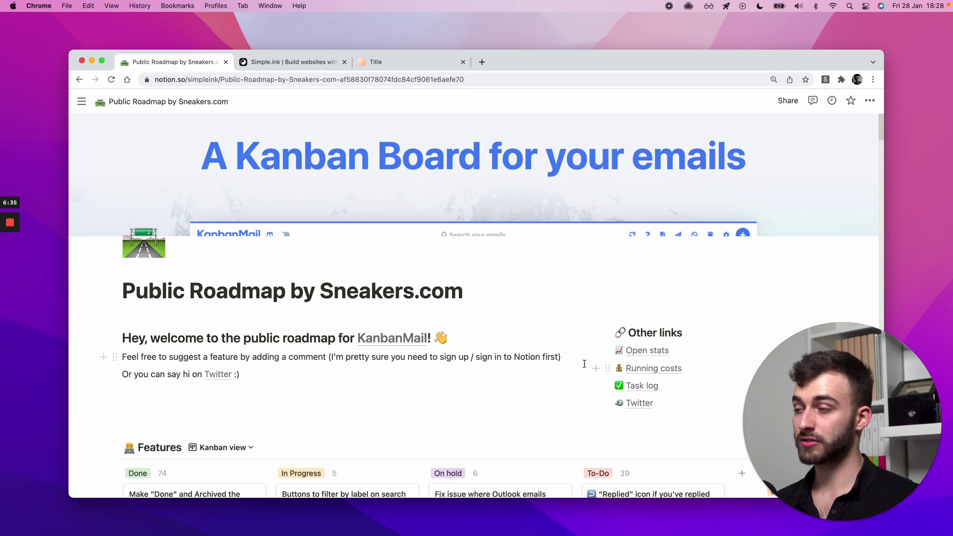
click(373, 63)
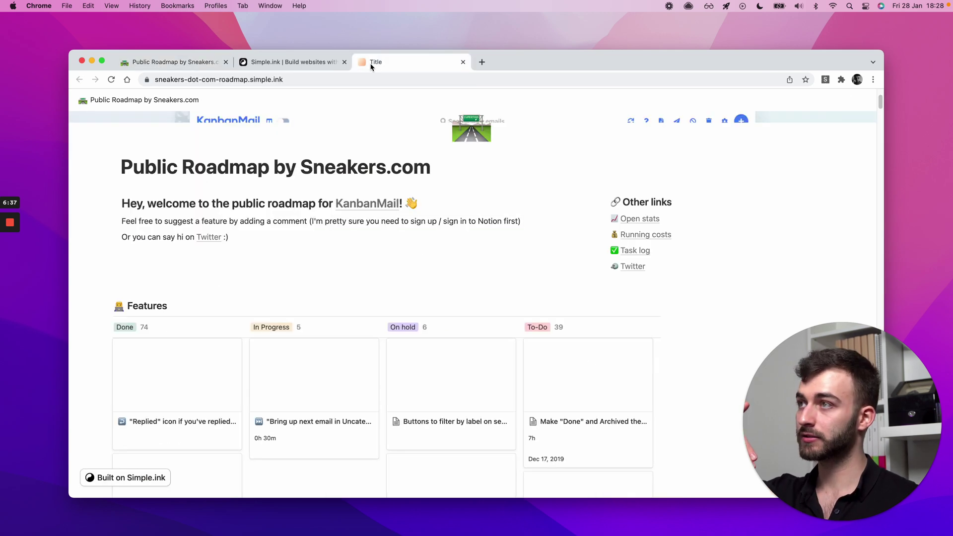
Check the site's Domain subdomain and the paid custom-domain offer, then open Site settings
click(307, 67)
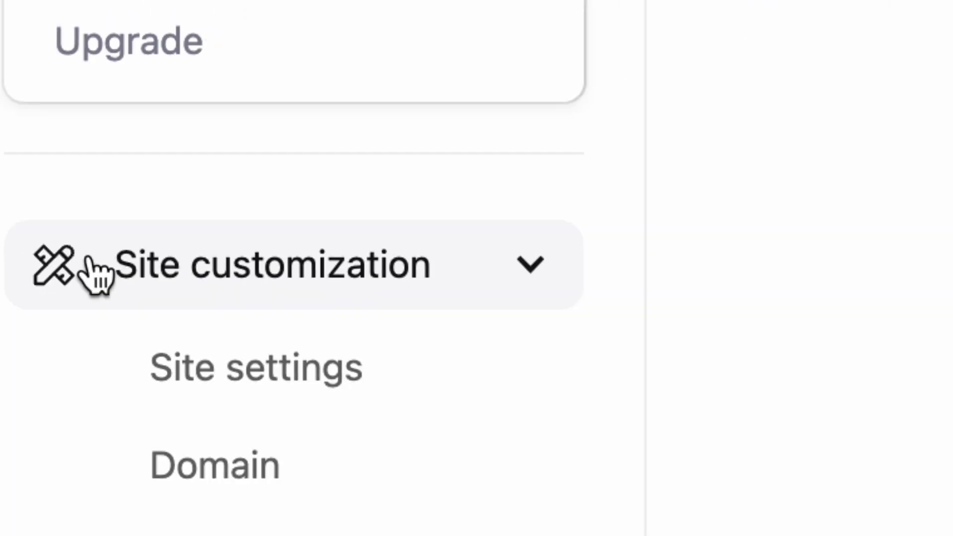
click(199, 451)
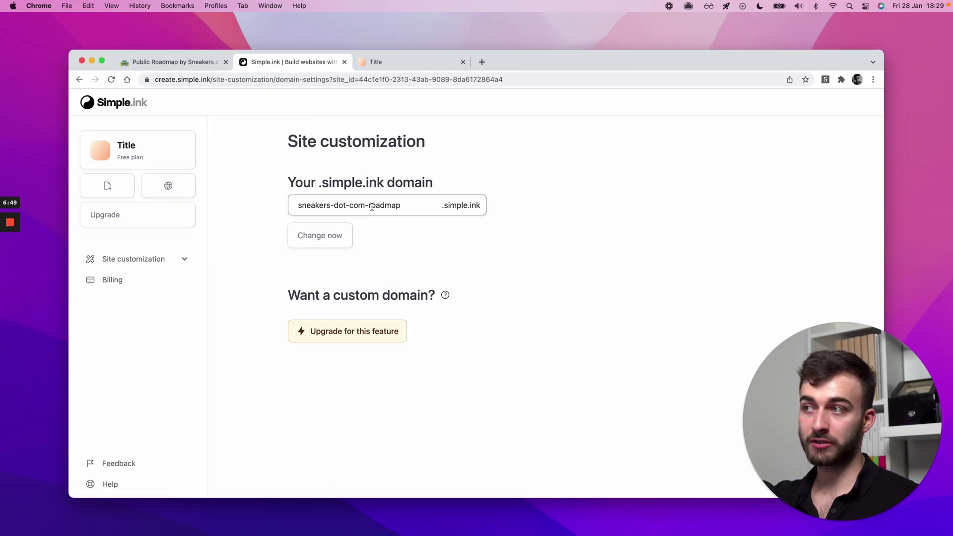
click(373, 331)
click(251, 275)
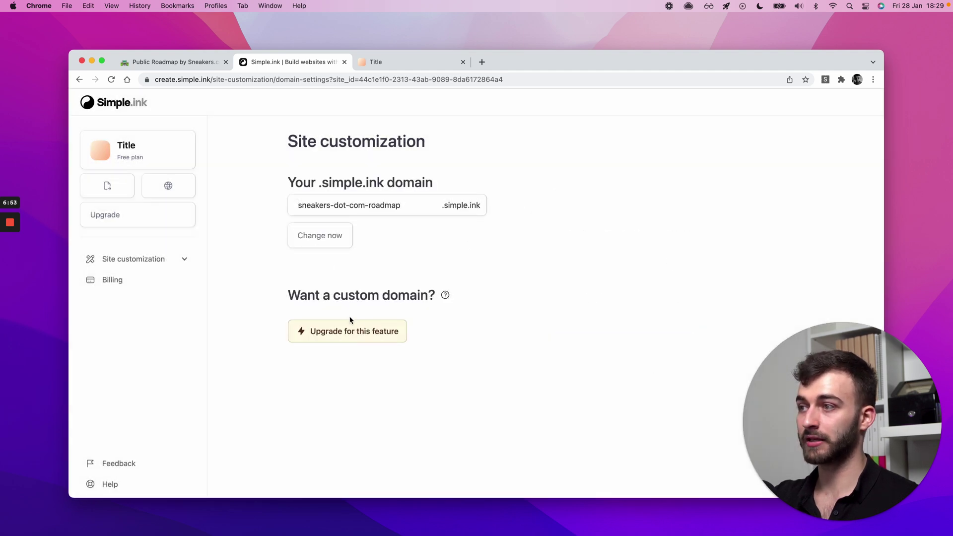
click(154, 286)
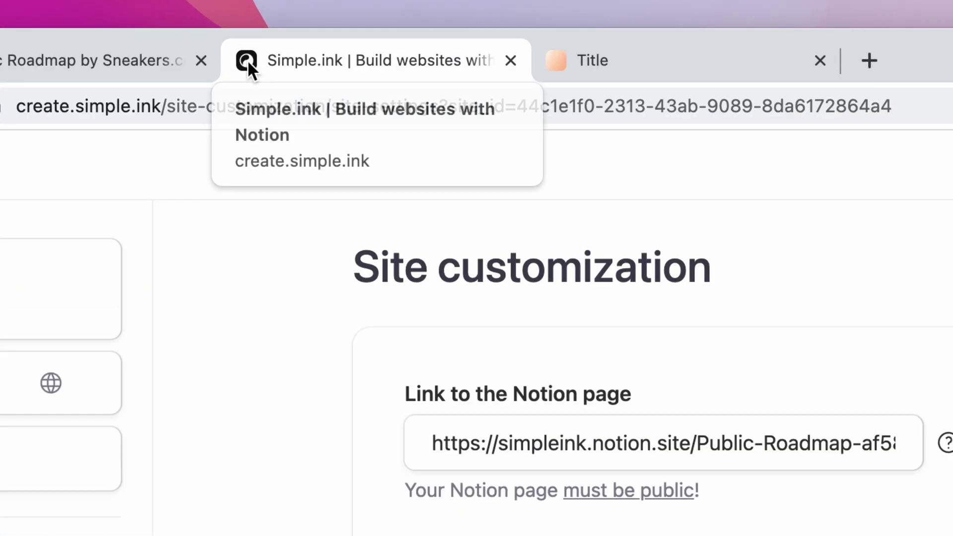
View the Custom code settings, return to the site Title settings, then go back to Notion
scroll(417, 252, down, 3)
scroll(401, 241, up, 3)
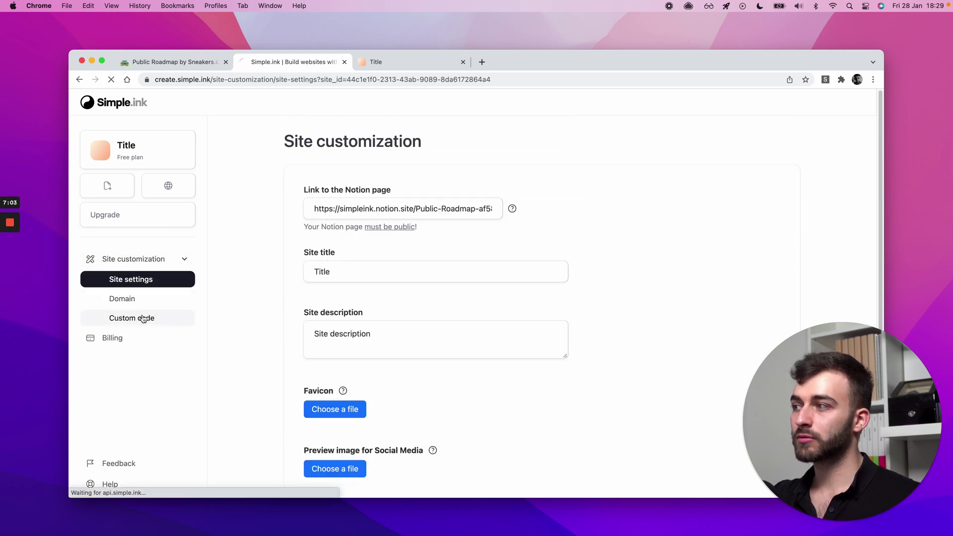
click(142, 318)
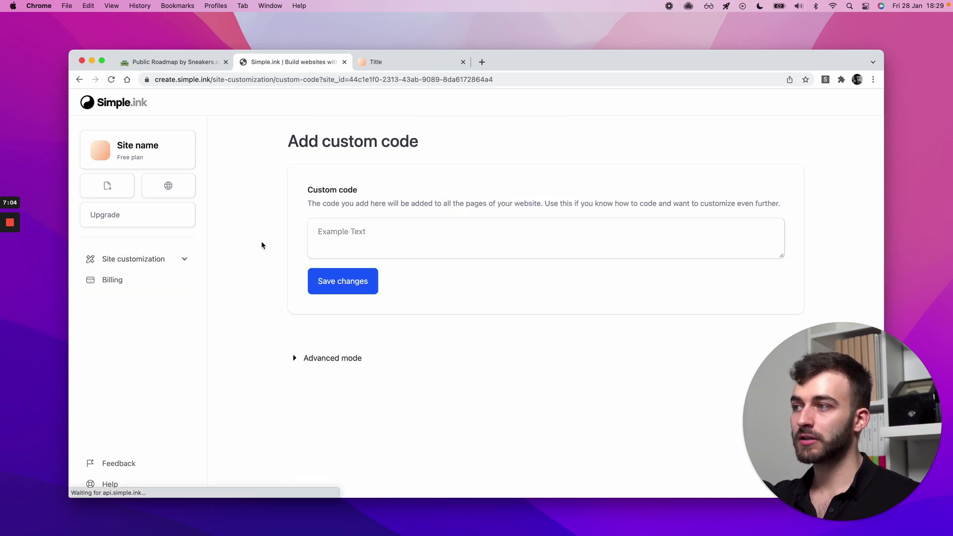
click(169, 148)
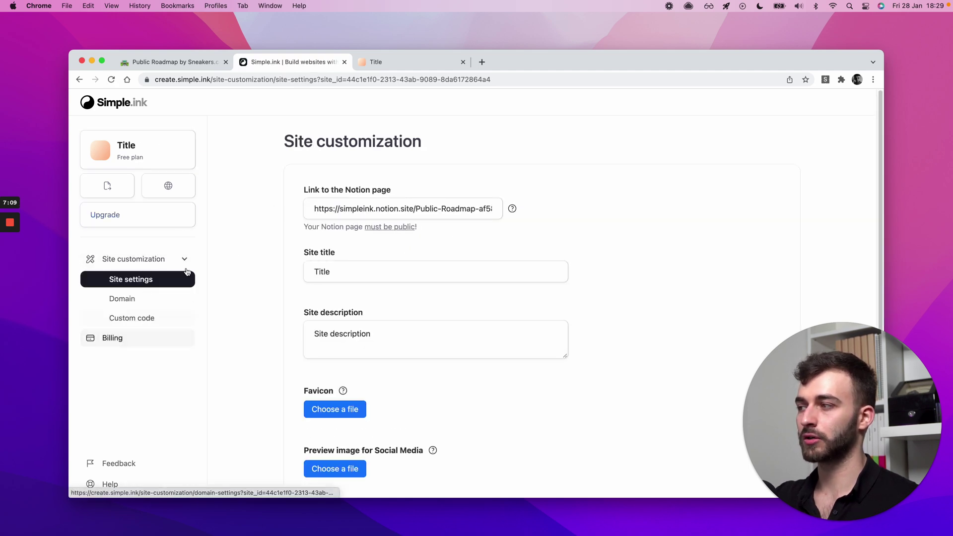
click(198, 63)
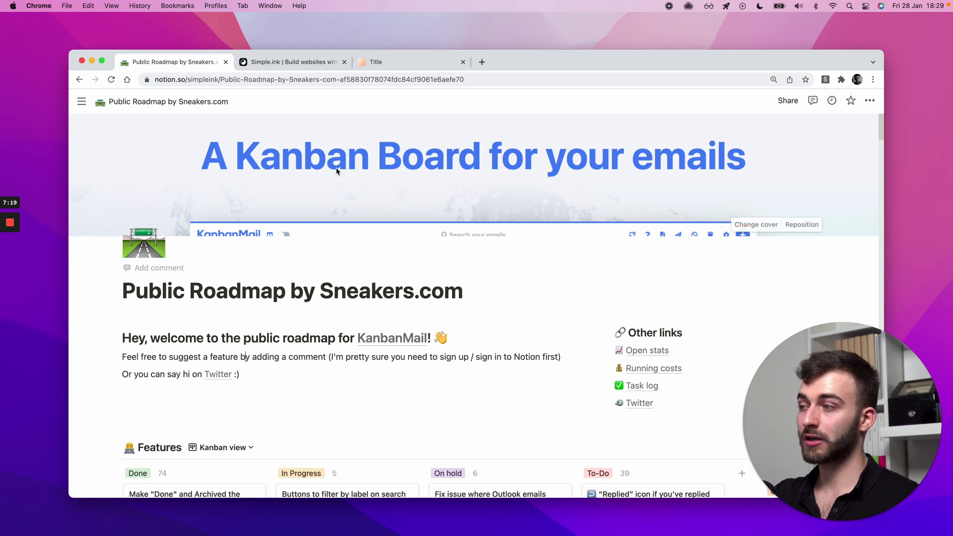
Return to Simple.ink with Site customization expanded to show the Notion link and title fields
click(313, 64)
click(150, 263)
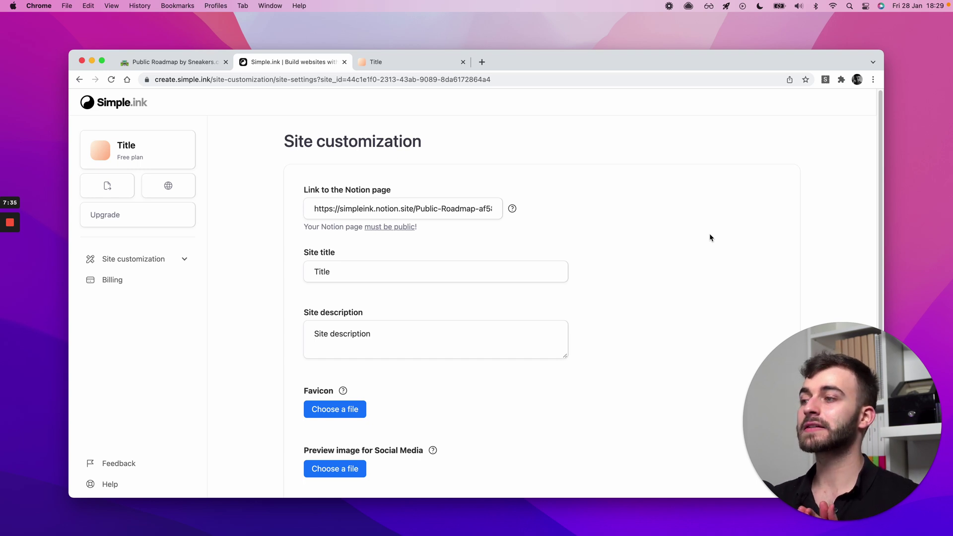
drag(902, 388, 902, 198)
Open the Crisp support chat, then close it again
click(849, 472)
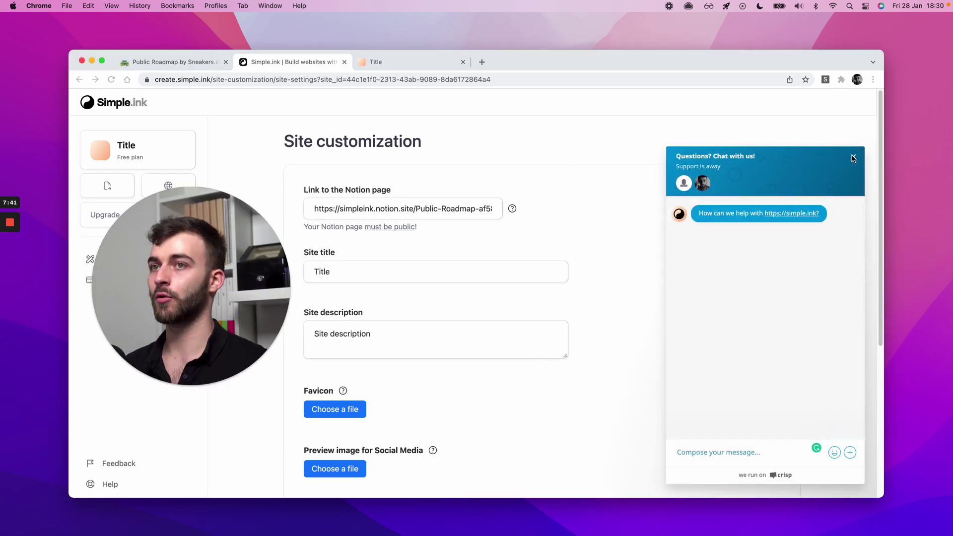
click(853, 159)
drag(291, 320, 943, 455)
click(708, 260)
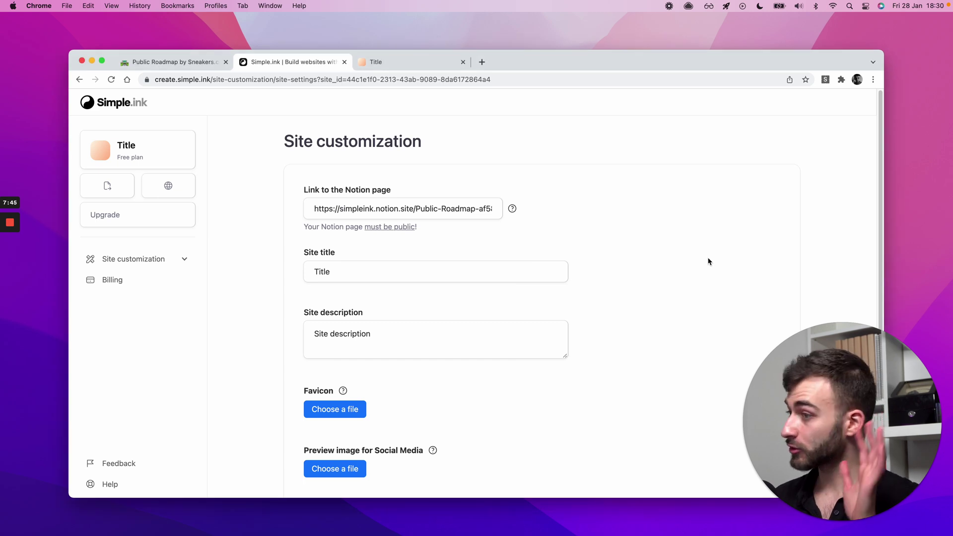